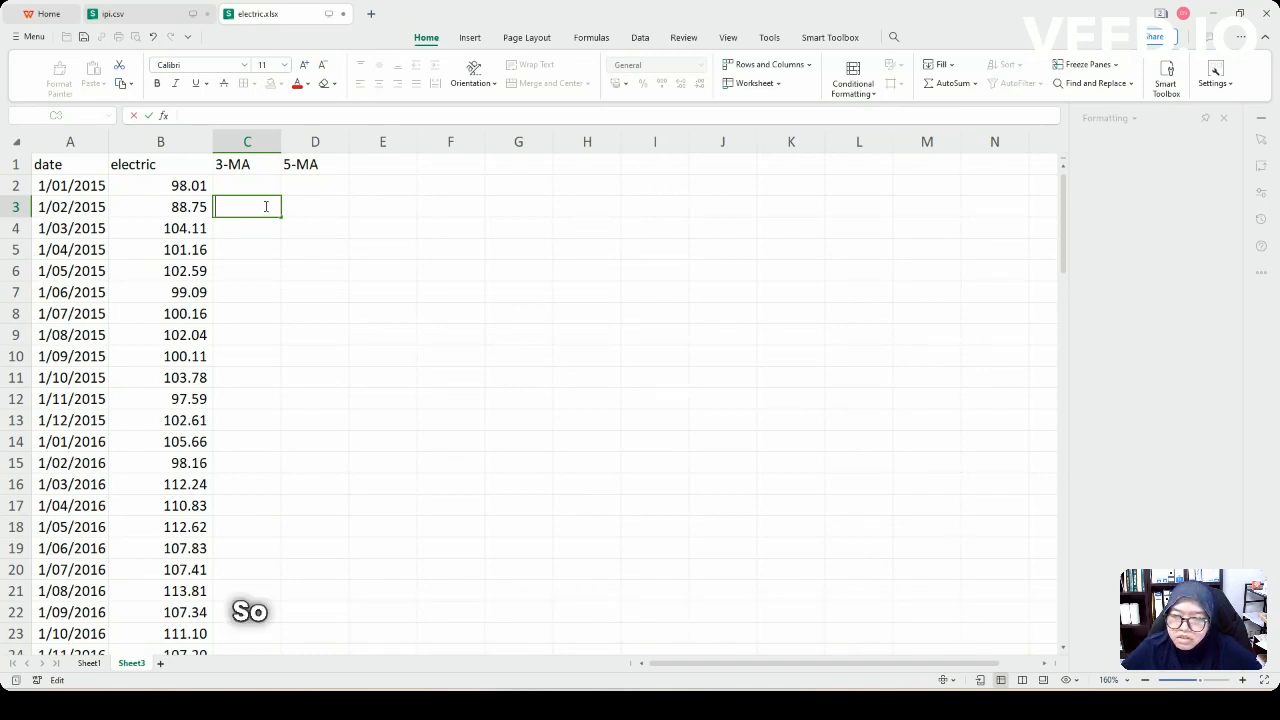
# Enter =AVERAGE(B2:B4) in cell C3 and fill the formula down the 3-MA column
pyautogui.write('=a')
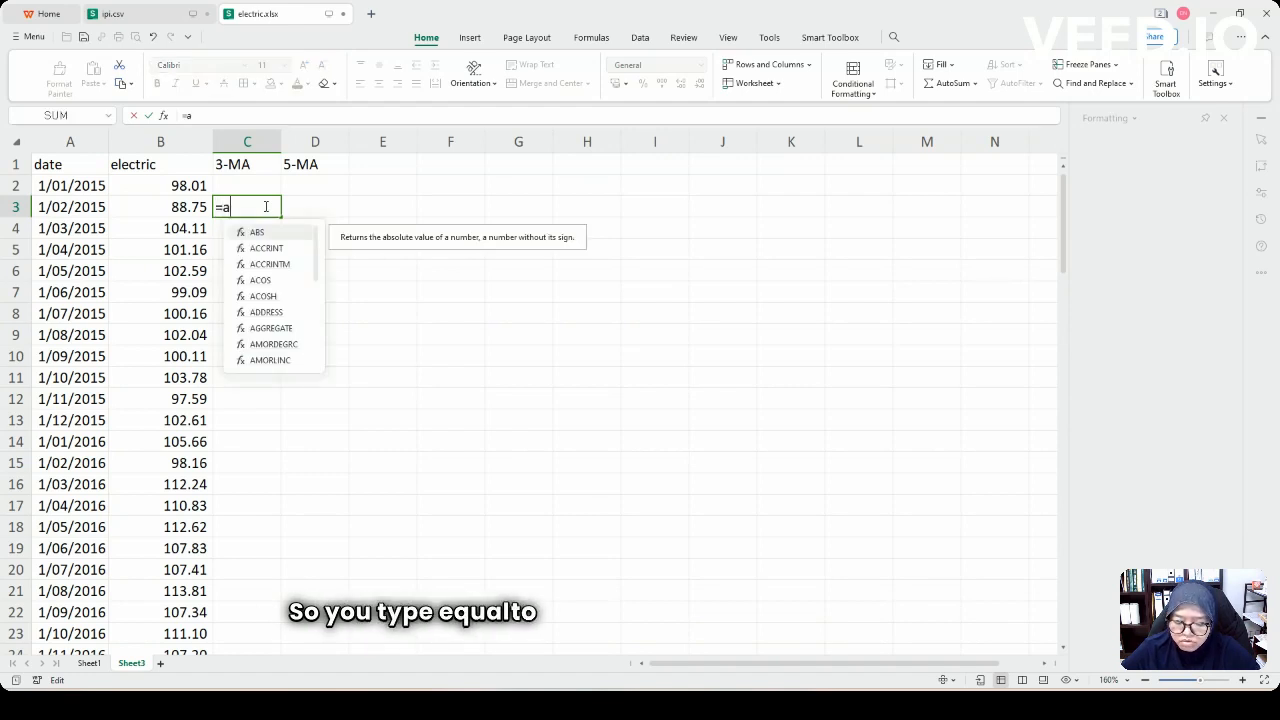
pyautogui.write('ve')
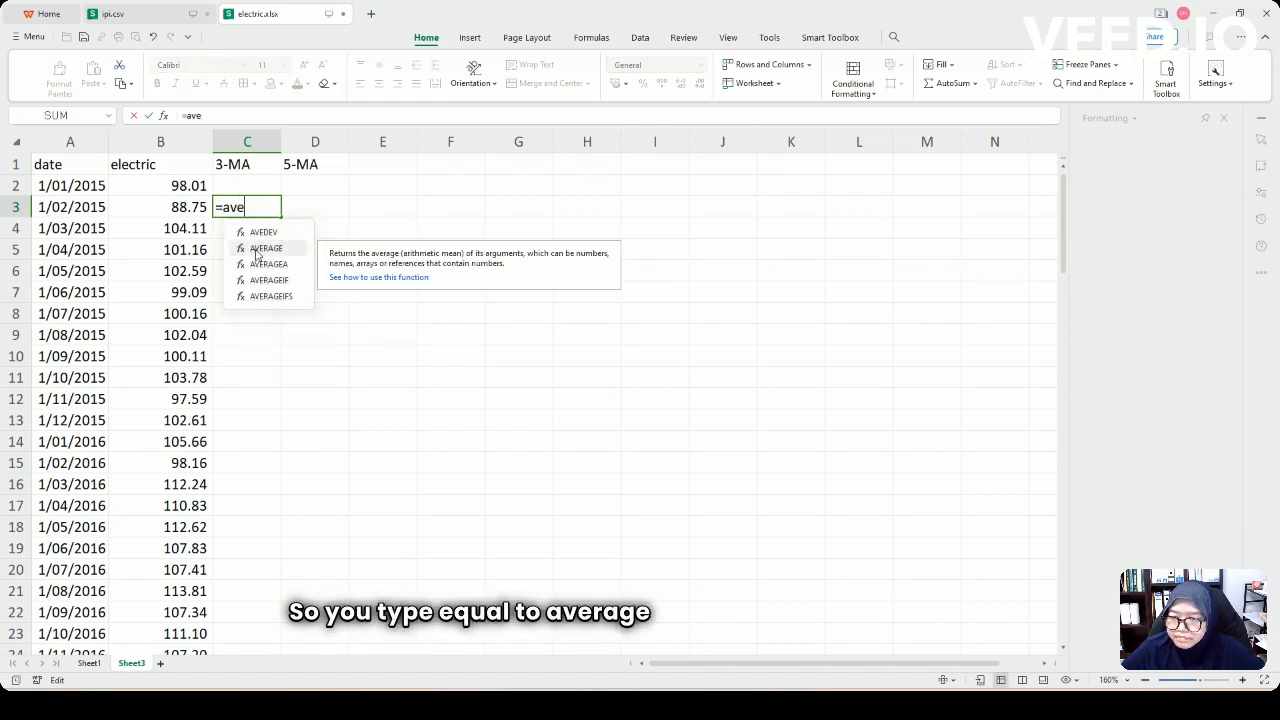
pyautogui.doubleClick(256, 249)
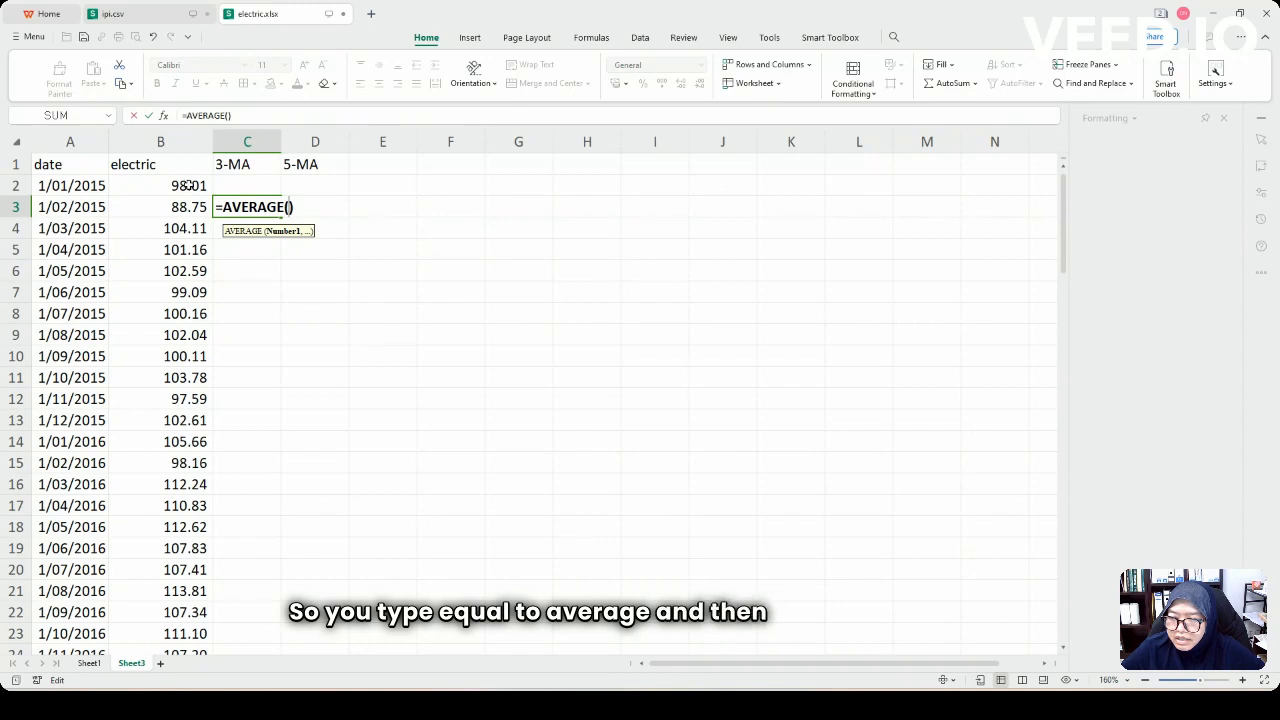
pyautogui.moveTo(188, 187); pyautogui.dragTo(189, 228)
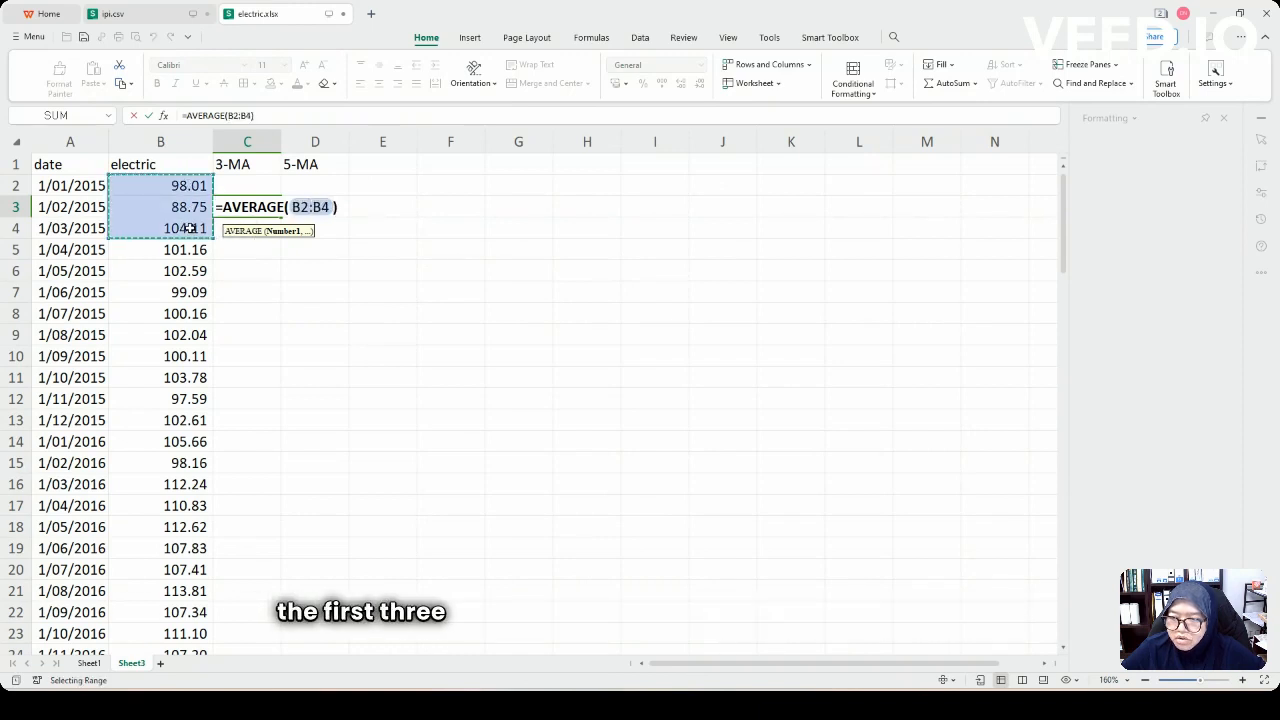
pyautogui.press('Return')
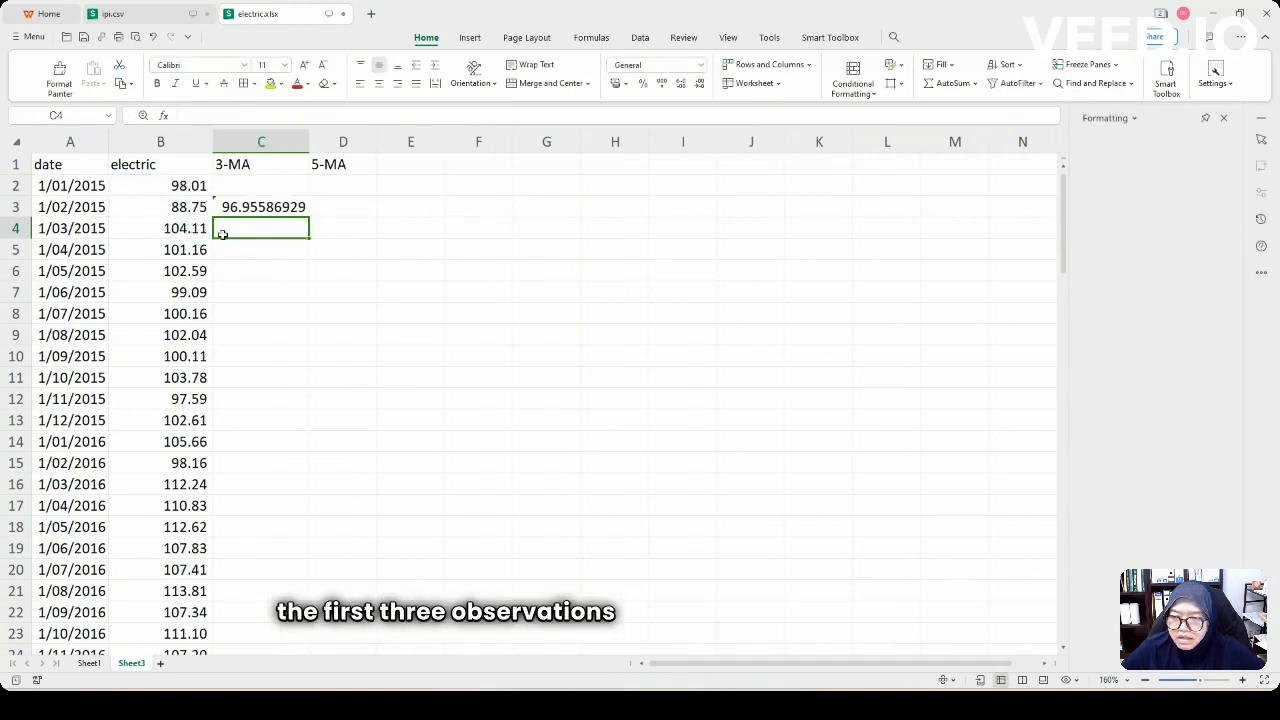
pyautogui.click(252, 209)
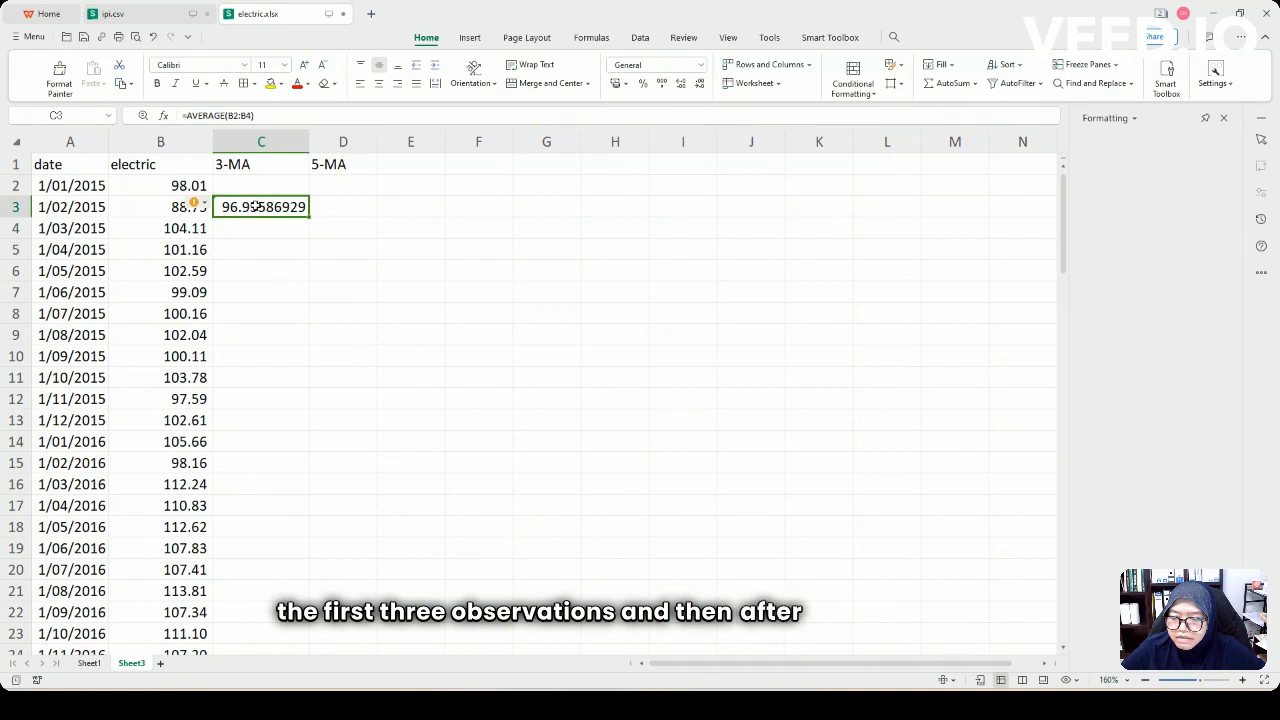
pyautogui.doubleClick(310, 217)
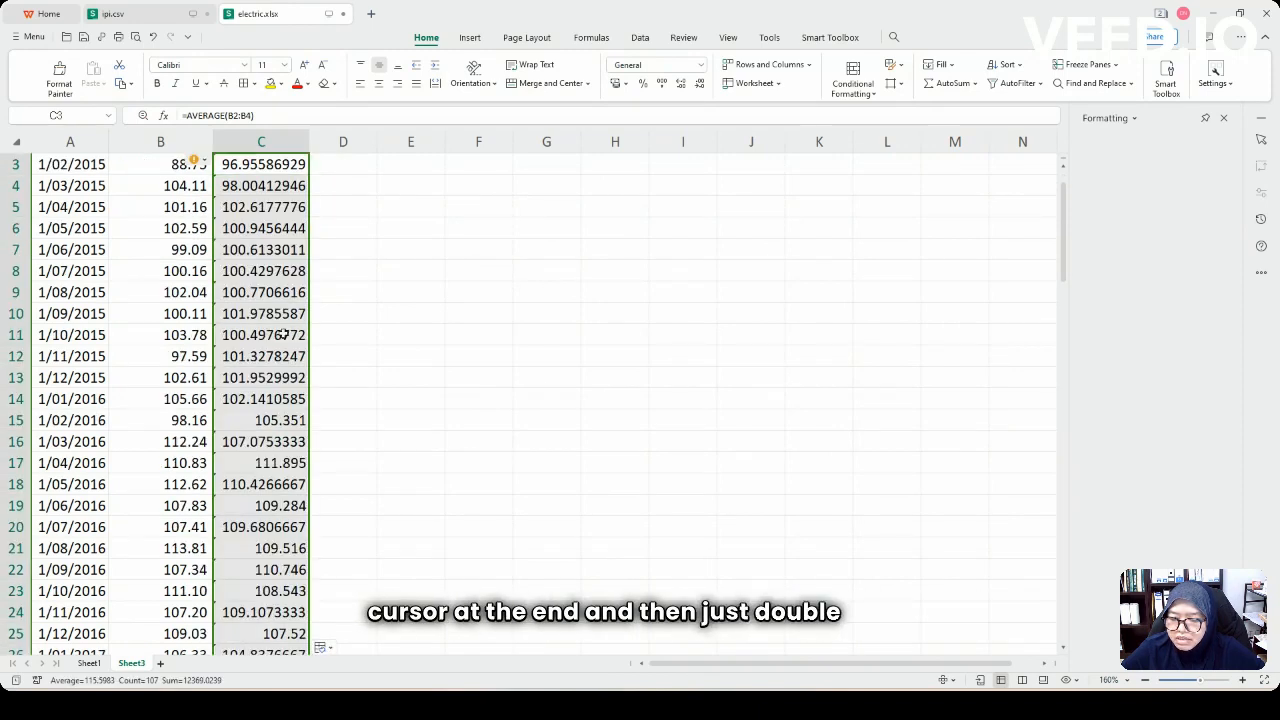
# Clear the last value of the 3-MA column in cell C109
pyautogui.scroll(-9, 281, 390)
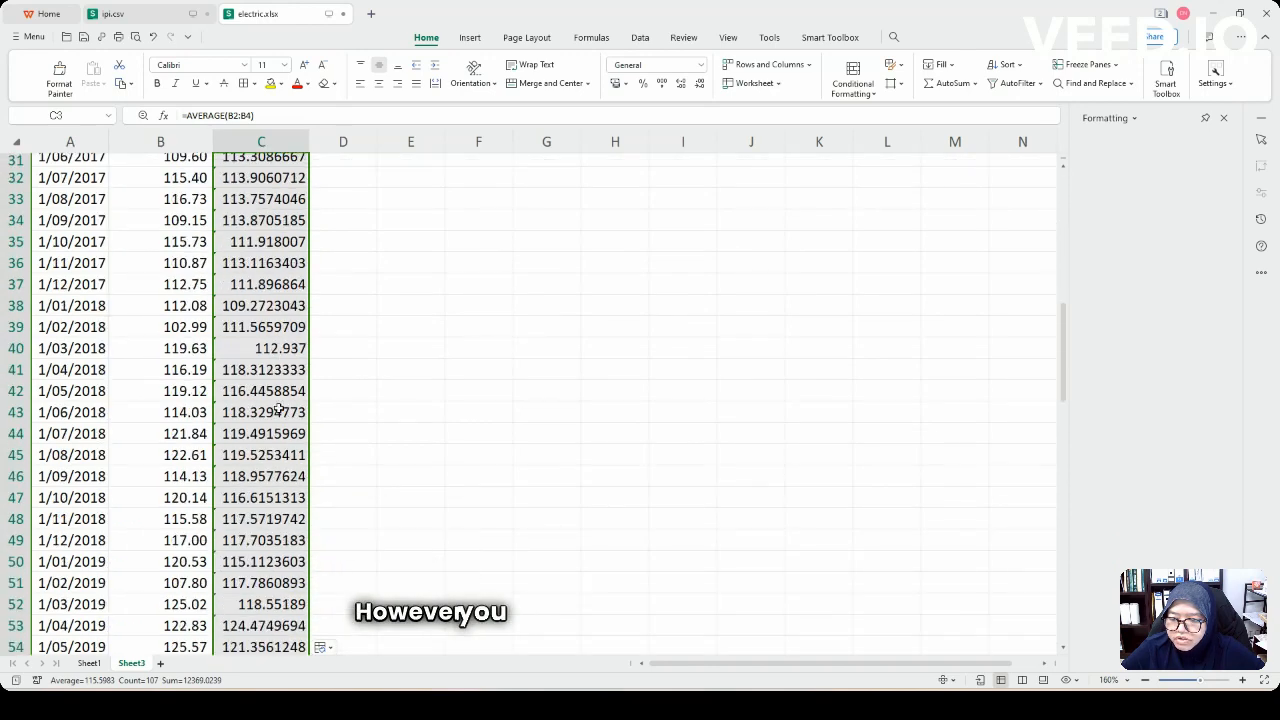
pyautogui.scroll(-16, 277, 408)
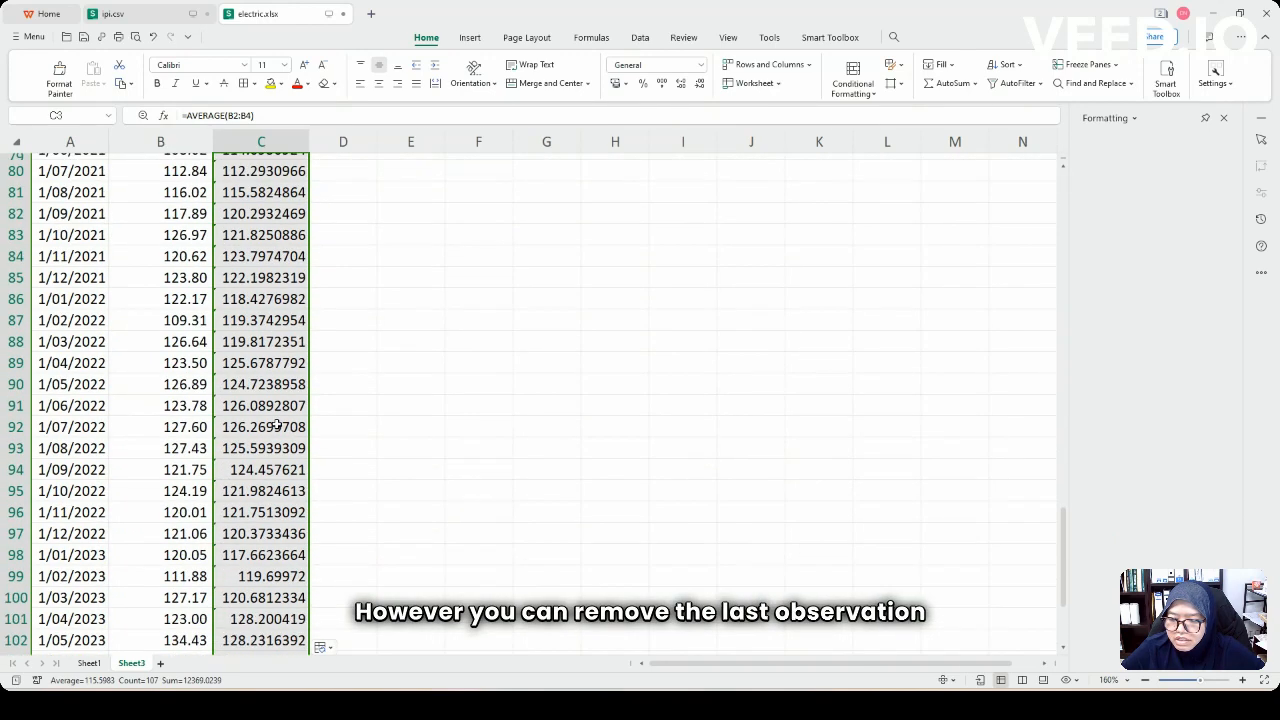
pyautogui.scroll(-5, 275, 430)
pyautogui.click(262, 469)
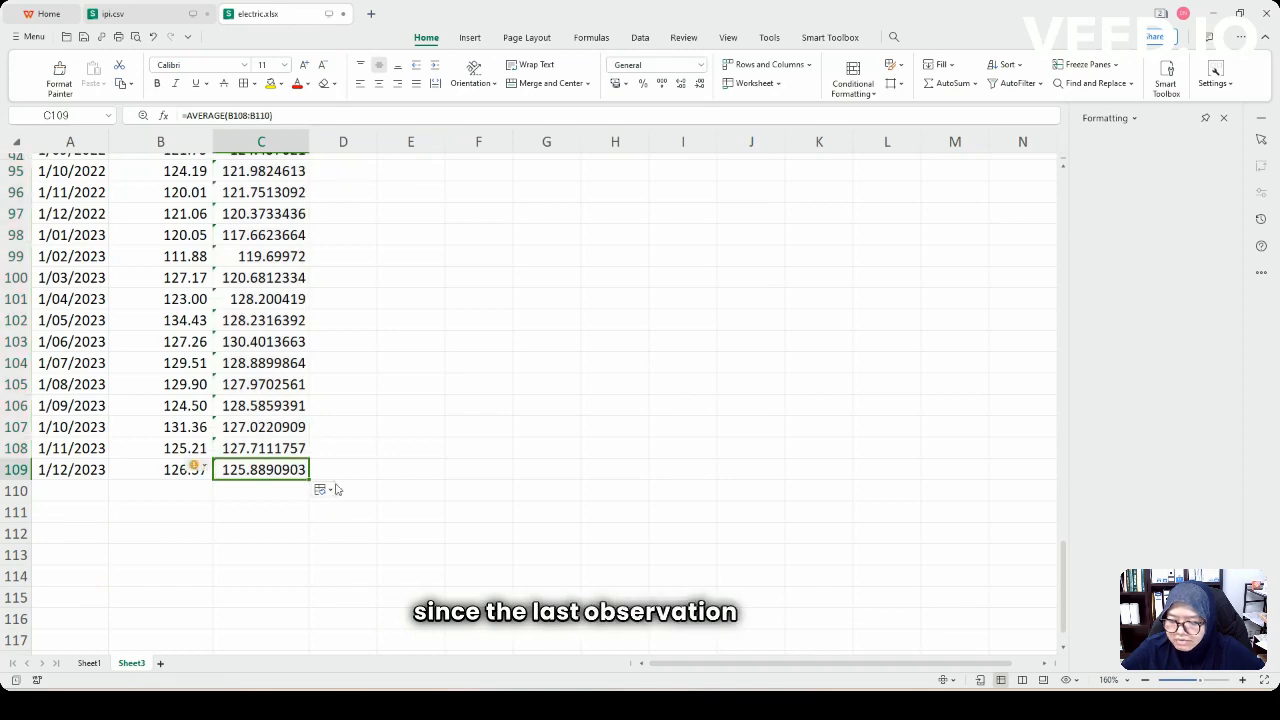
pyautogui.press('Delete')
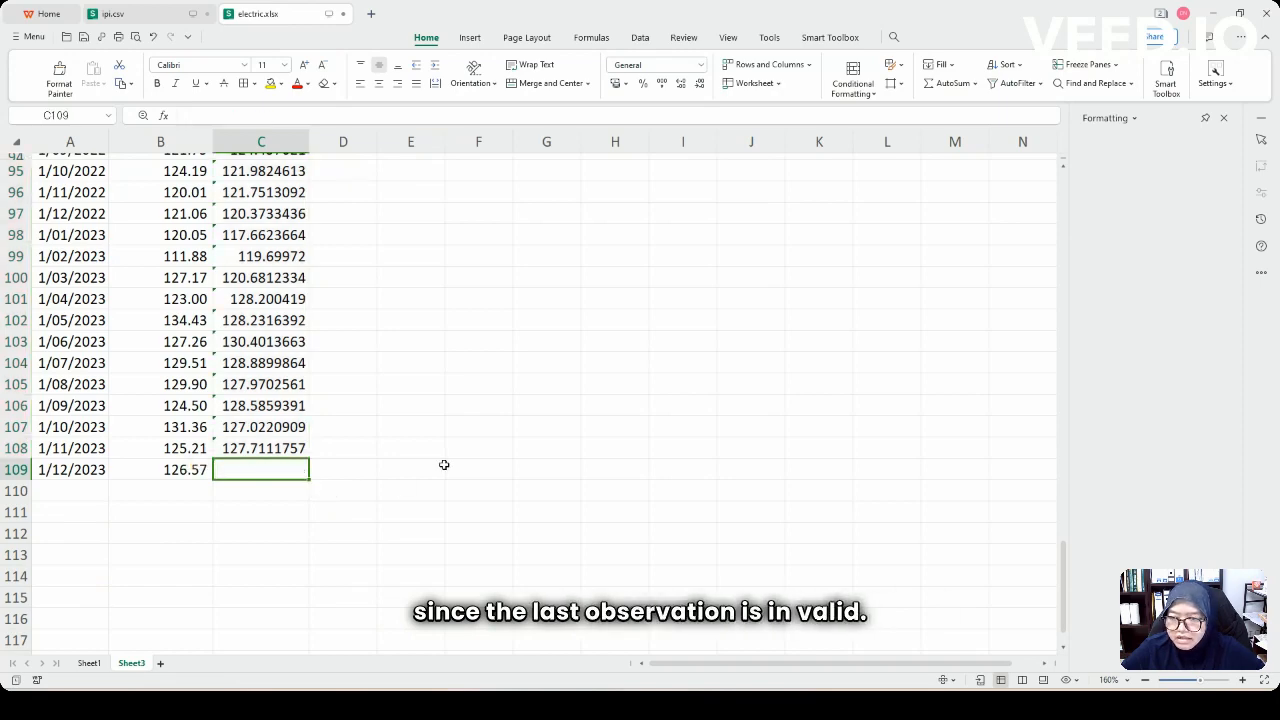
# Enter =AVERAGE(B2:B6) in cell D4 and fill the formula down the 5-MA column
pyautogui.scroll(7, 420, 434)
pyautogui.scroll(8, 418, 428)
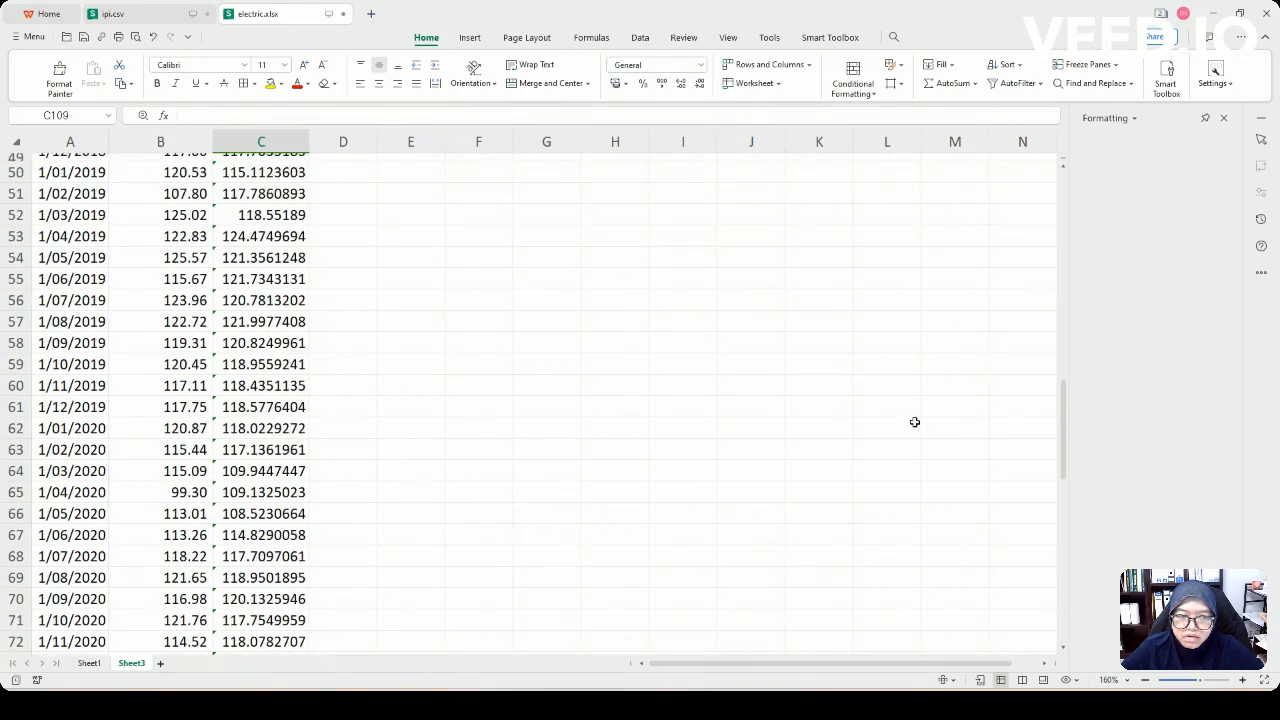
pyautogui.moveTo(1064, 401); pyautogui.dragTo(1074, 177)
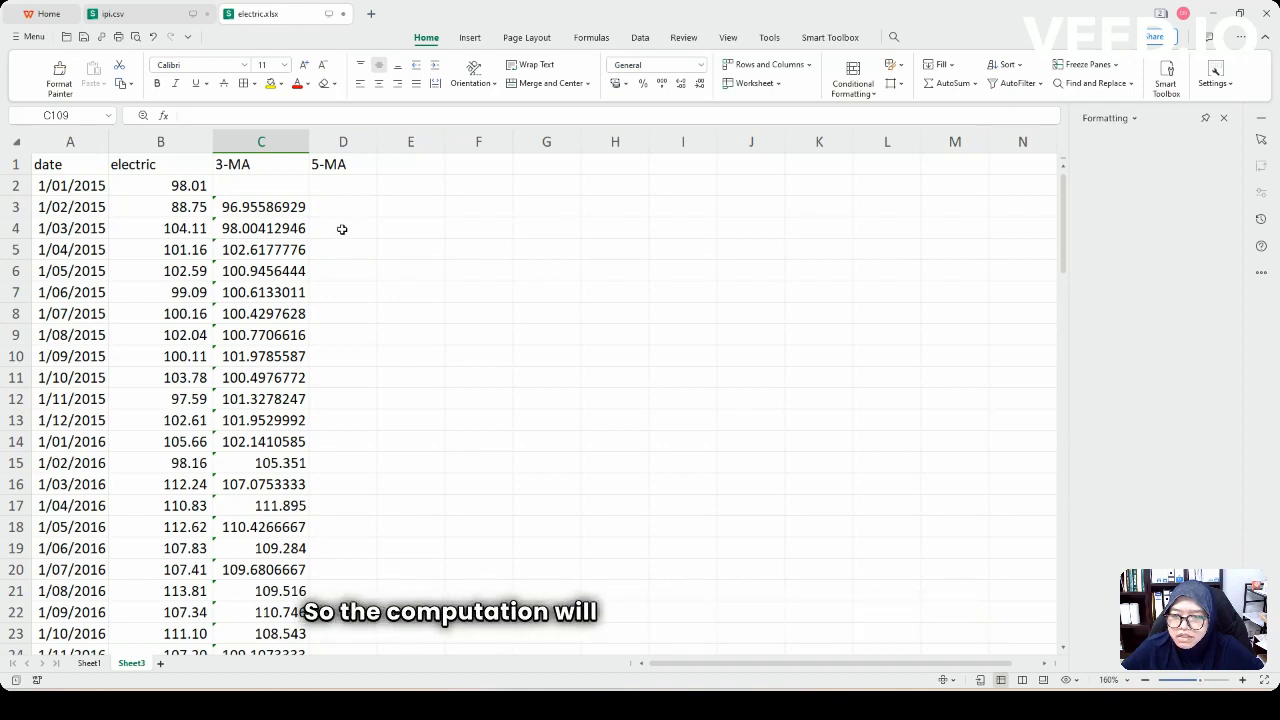
pyautogui.click(342, 229)
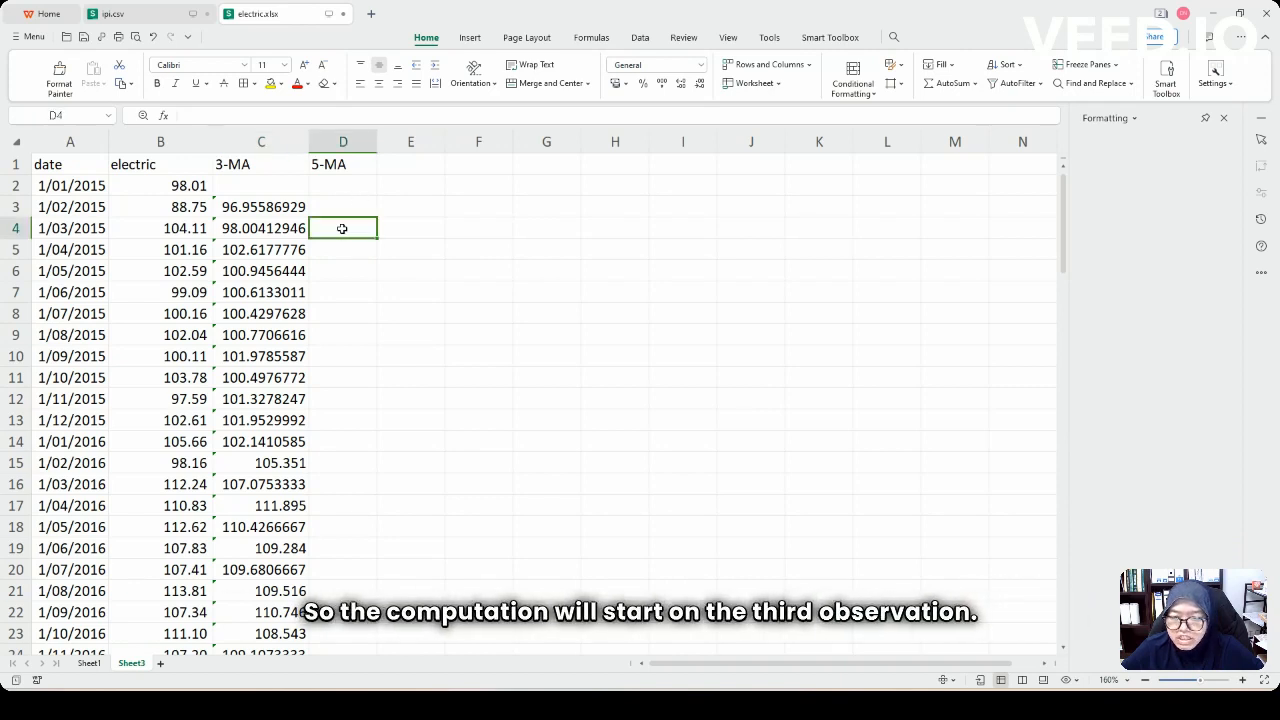
pyautogui.write('=')
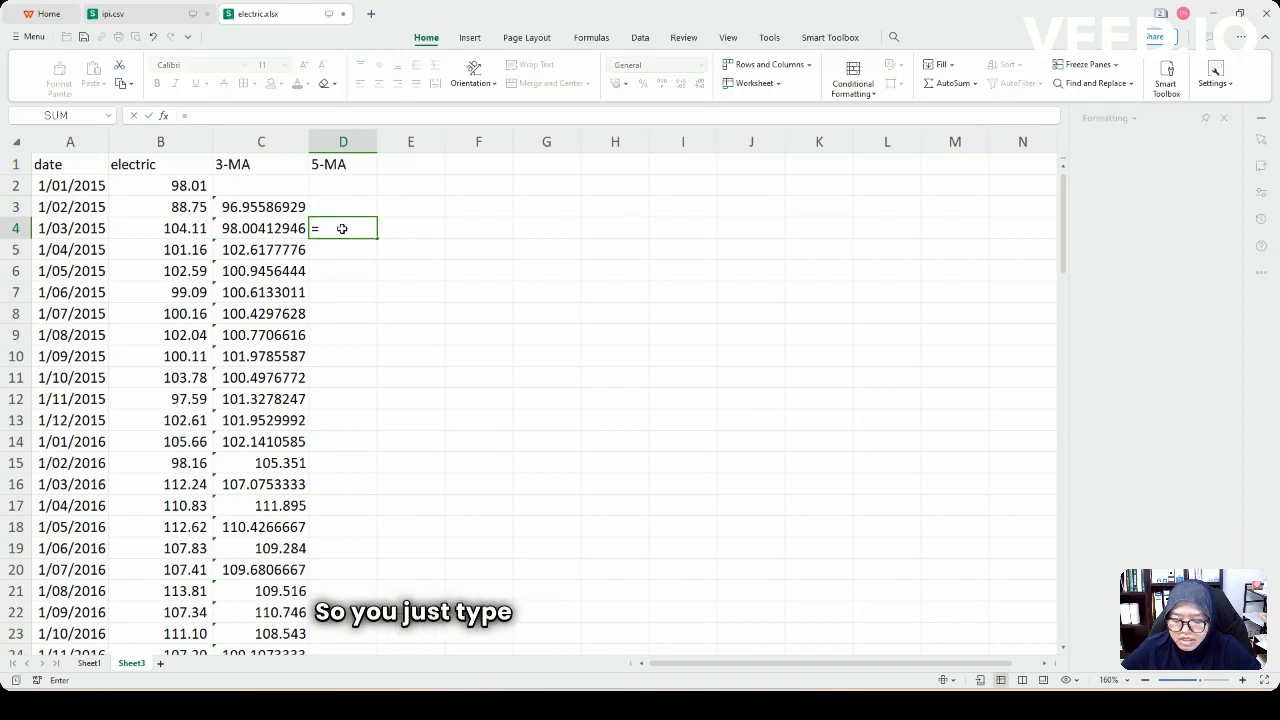
pyautogui.write('aver')
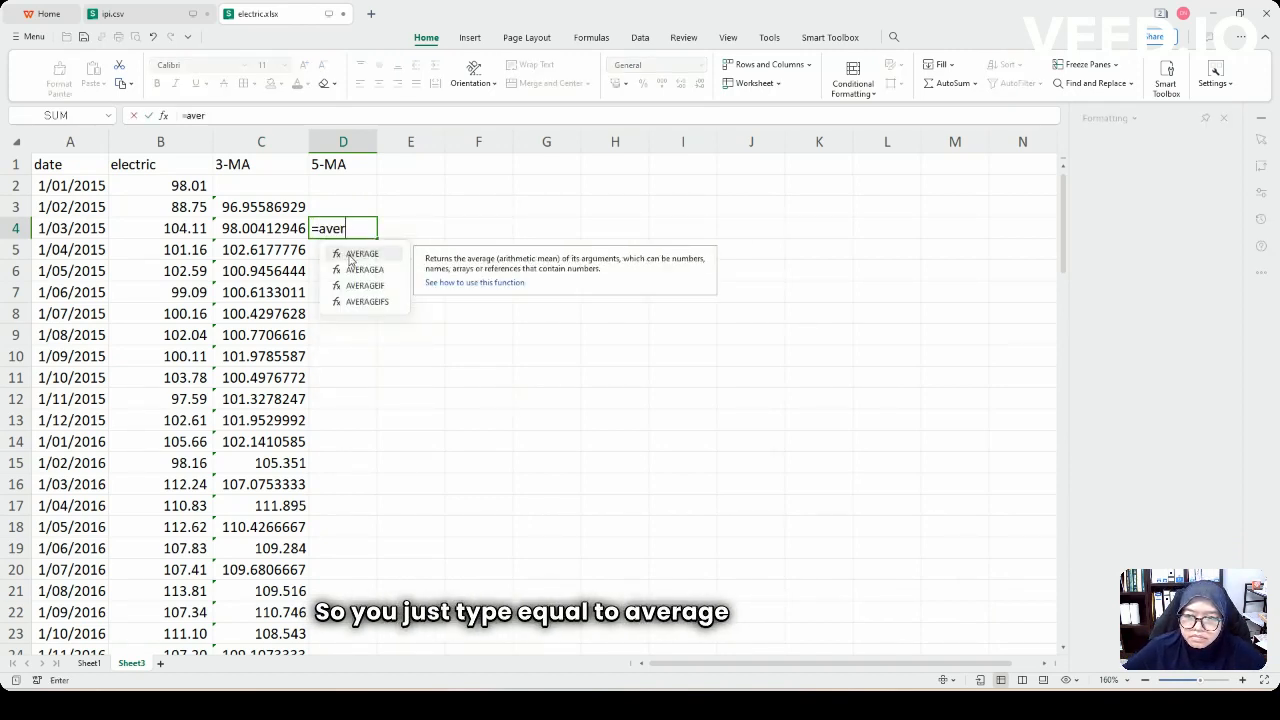
pyautogui.doubleClick(349, 256)
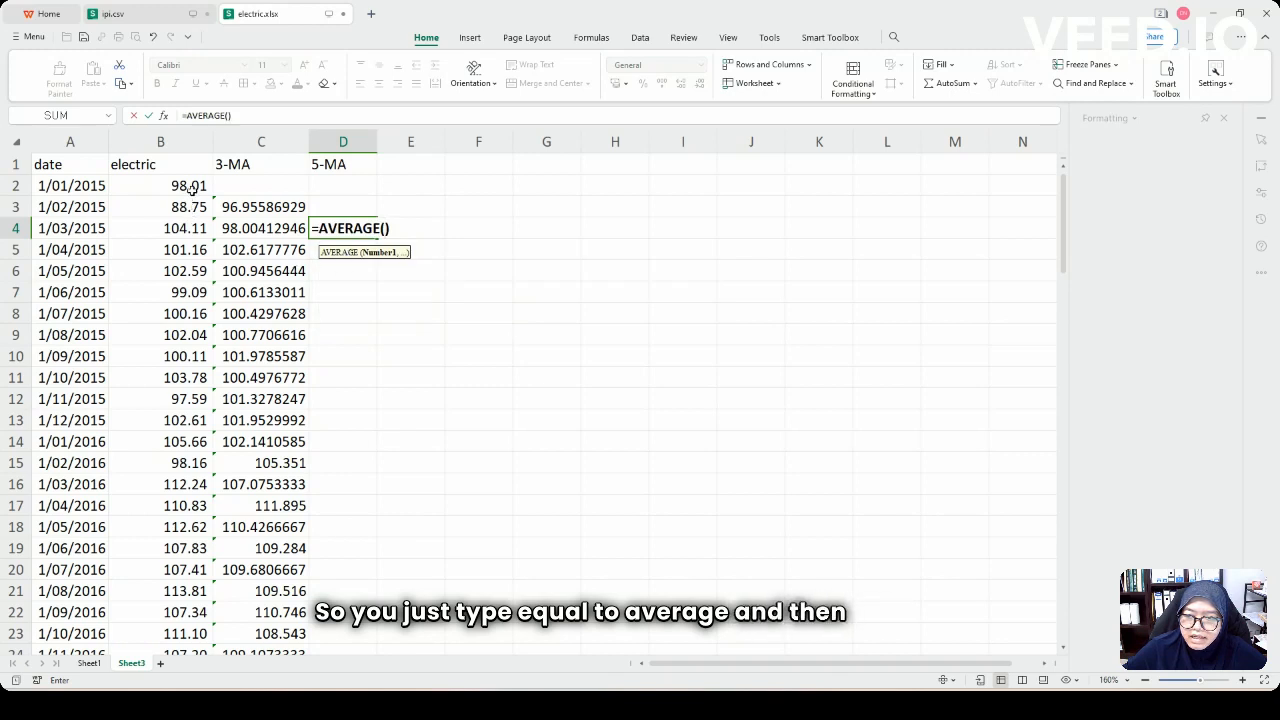
pyautogui.moveTo(191, 190); pyautogui.dragTo(186, 272)
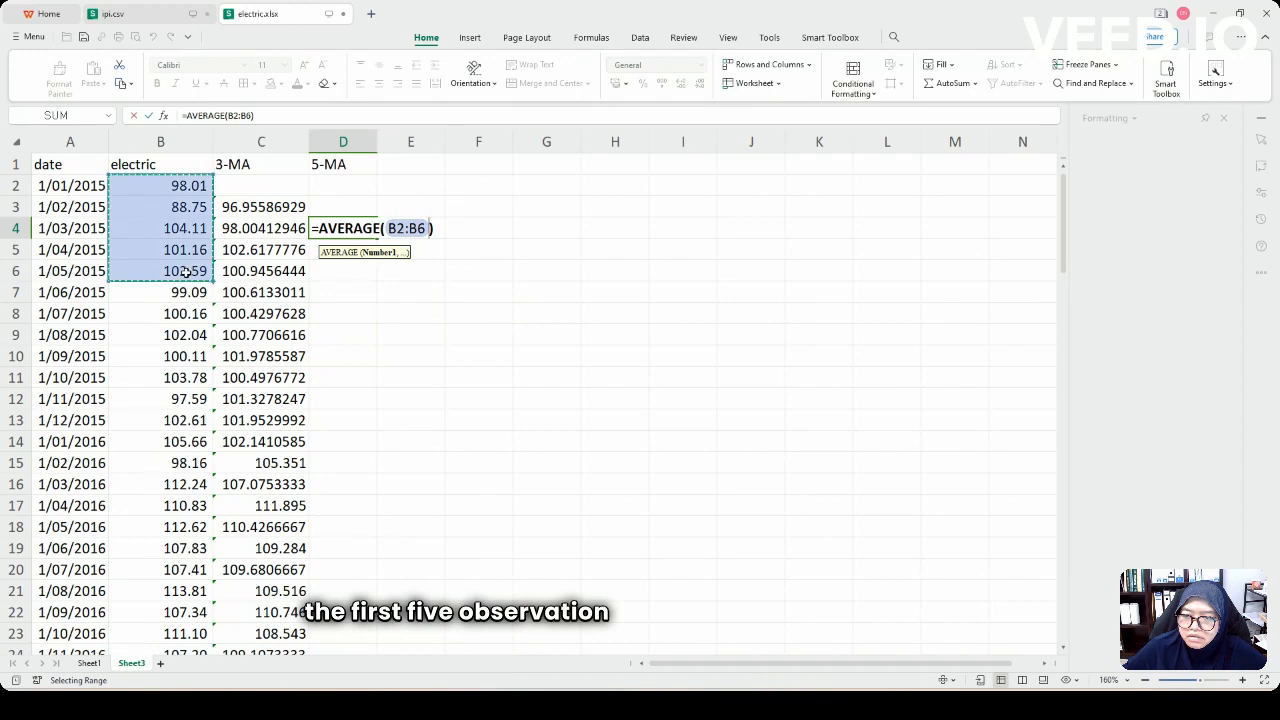
pyautogui.press('Return')
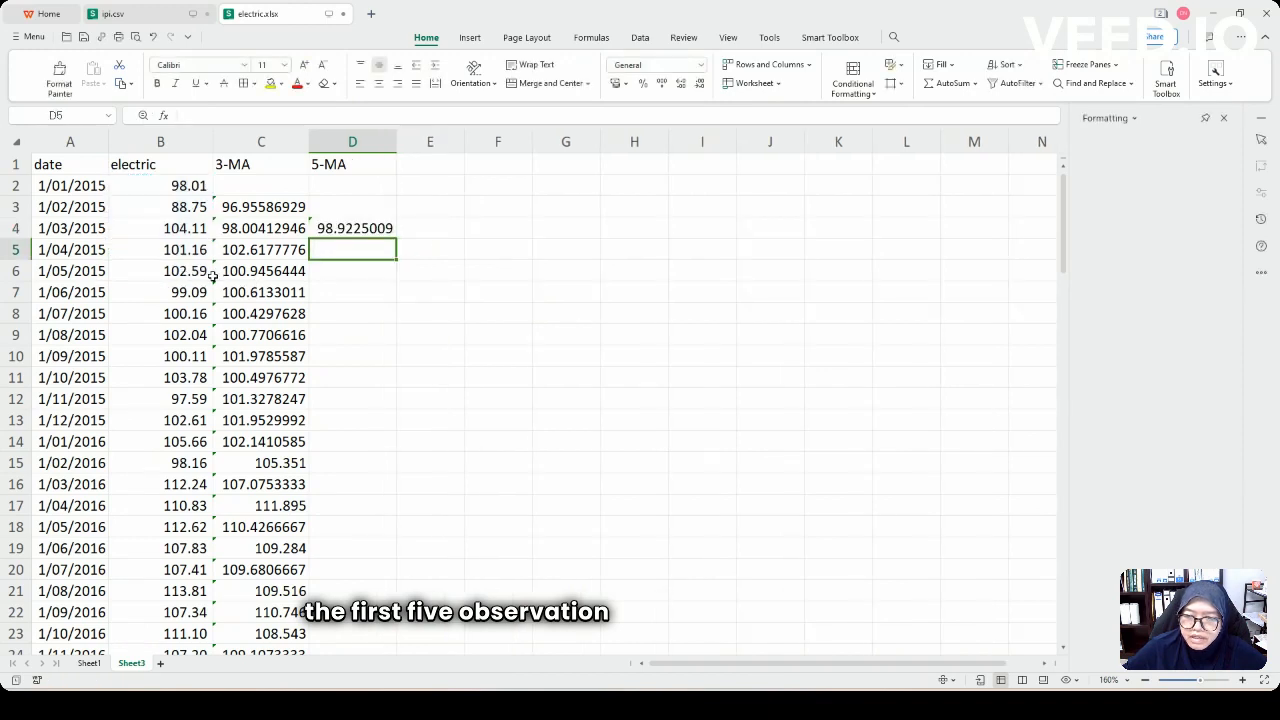
pyautogui.click(325, 228)
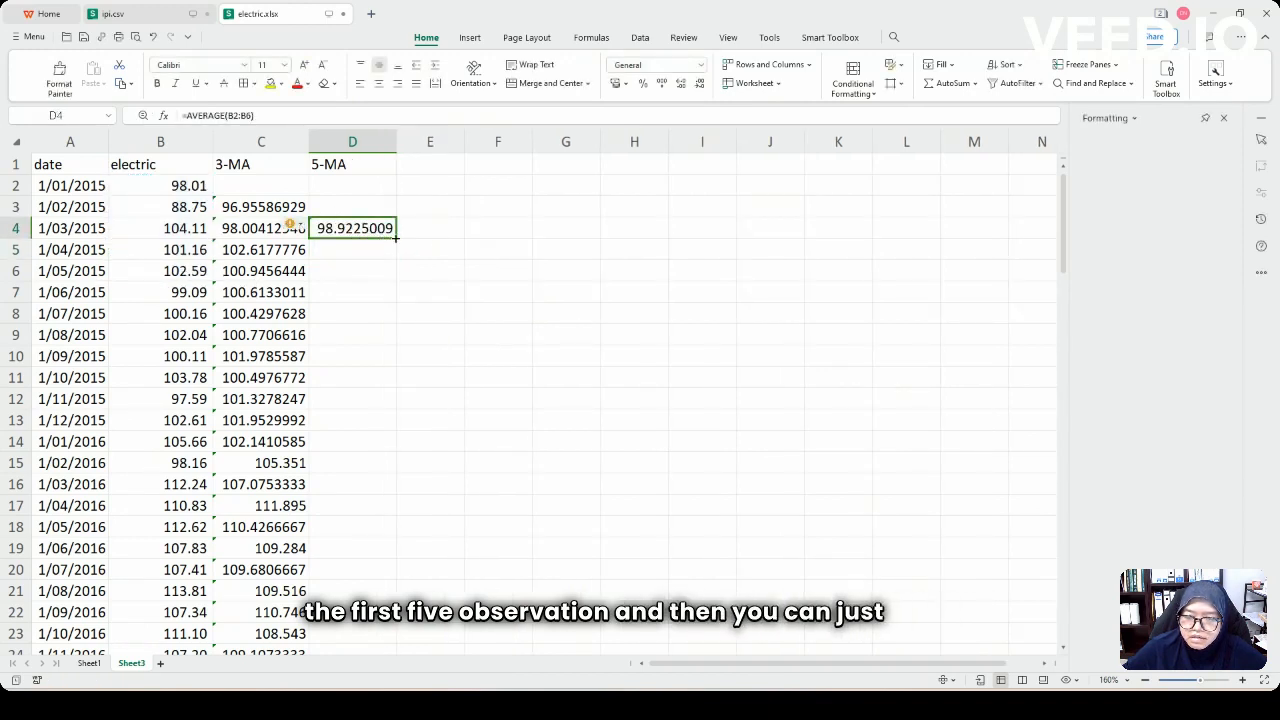
pyautogui.doubleClick(396, 238)
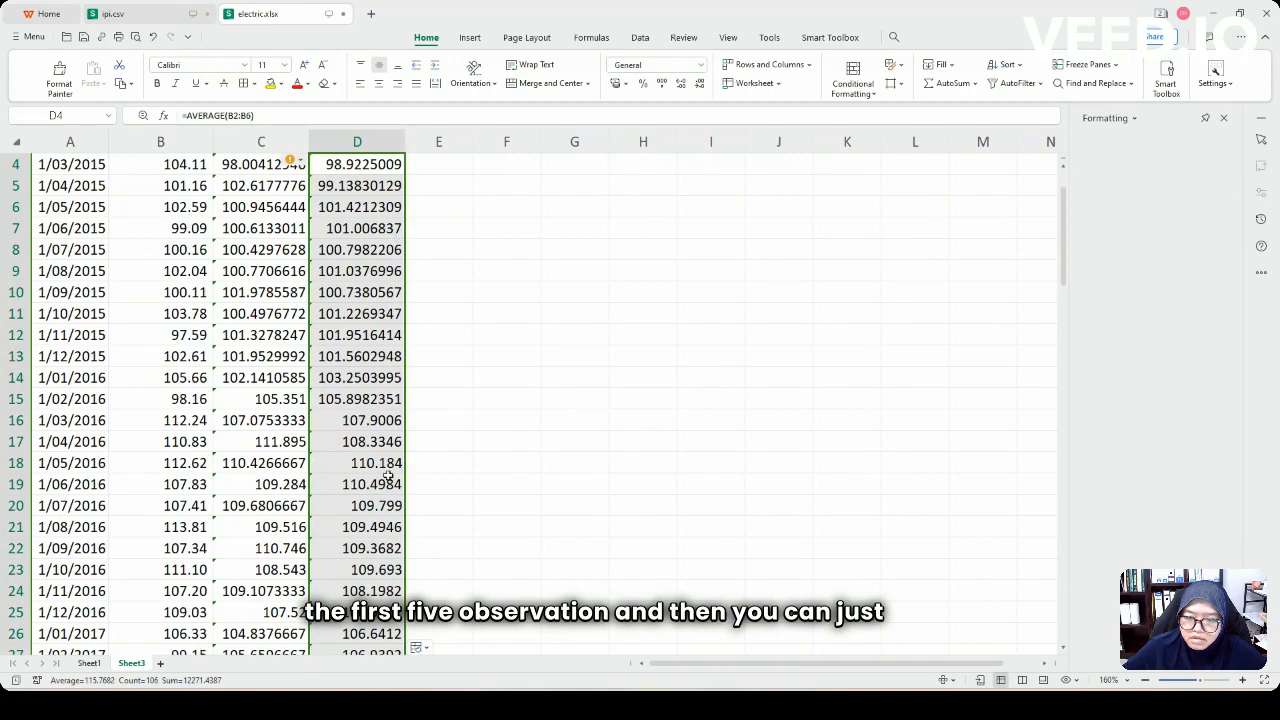
# Clear the last two values of the 5-MA column in cells D108:D109
pyautogui.scroll(-8, 380, 340)
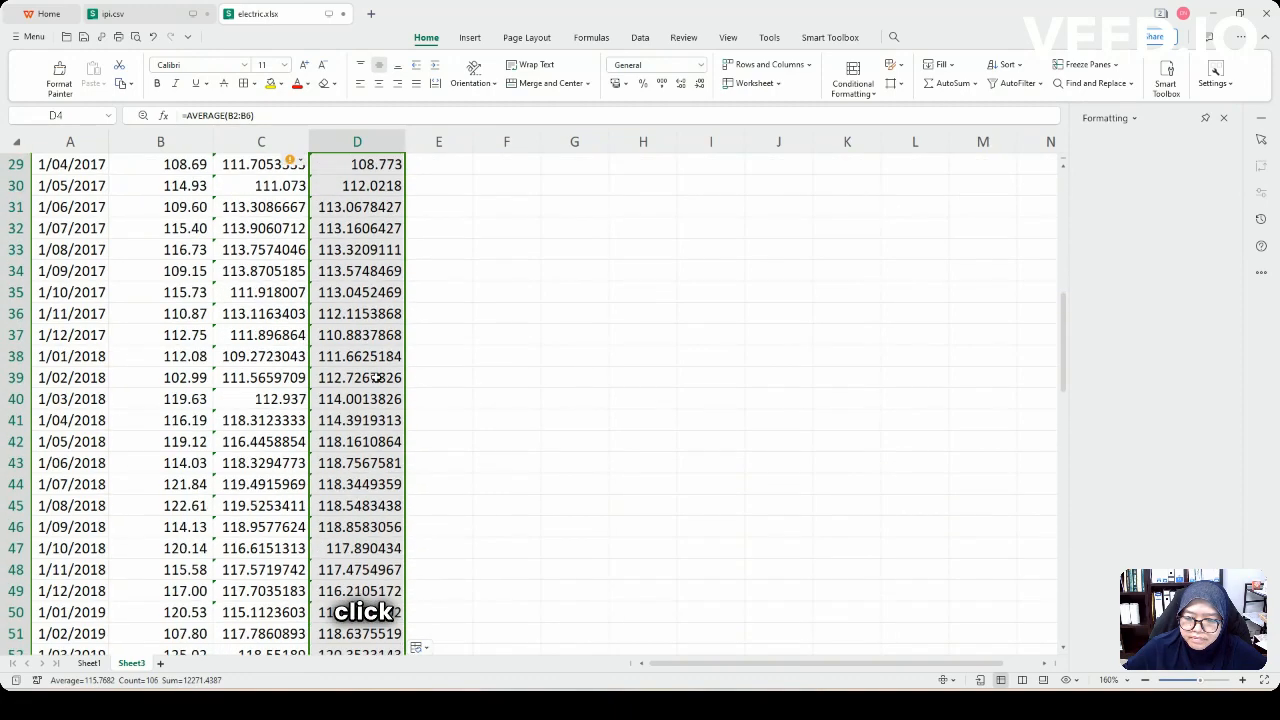
pyautogui.scroll(-15, 375, 380)
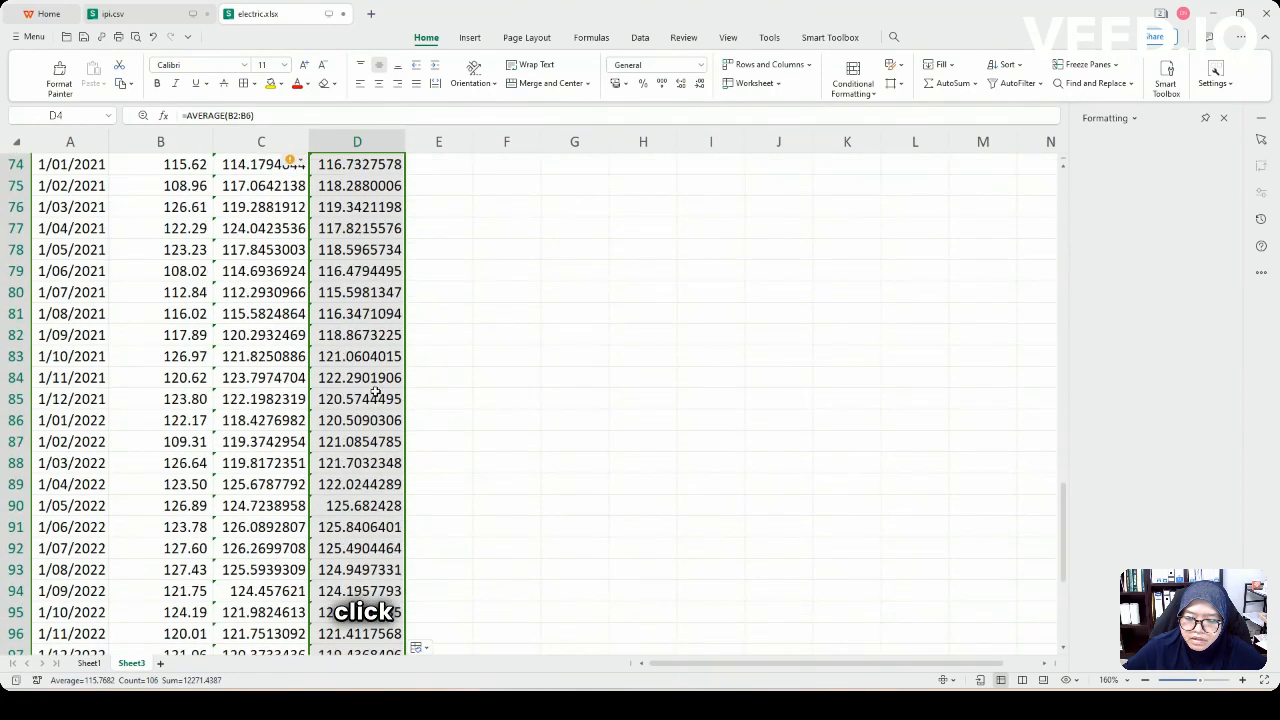
pyautogui.scroll(-6, 375, 393)
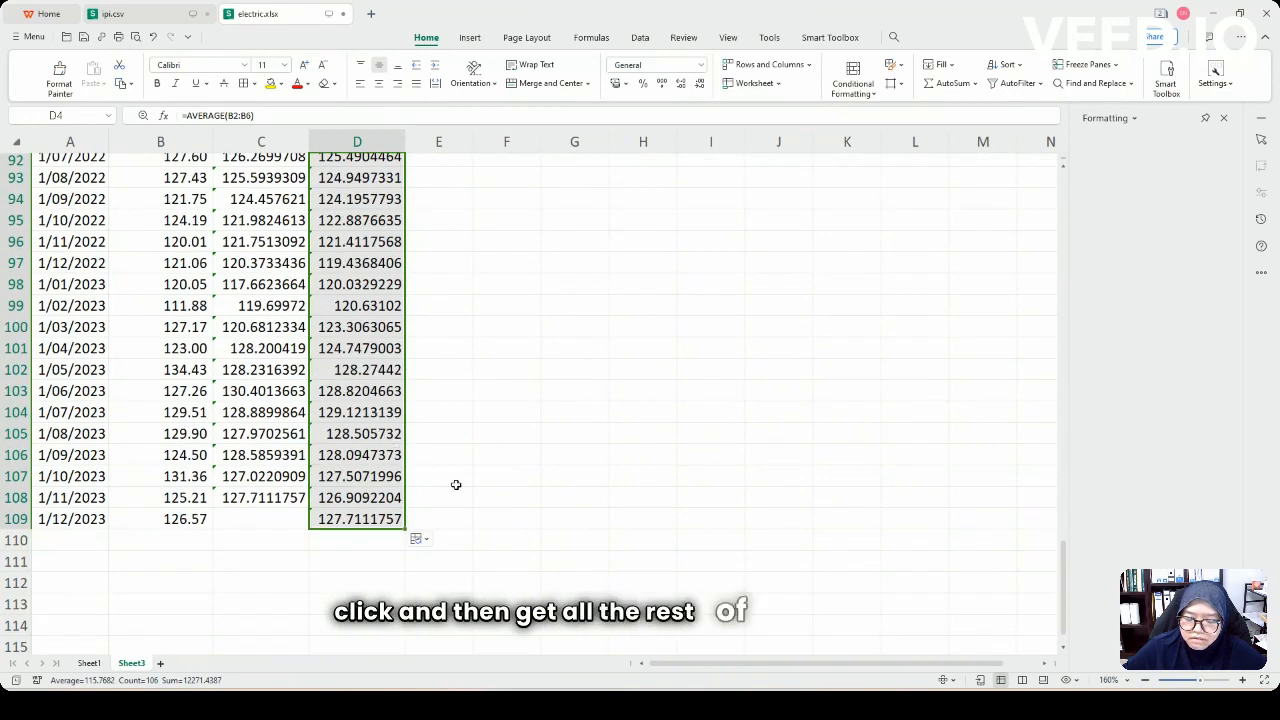
pyautogui.click(362, 516)
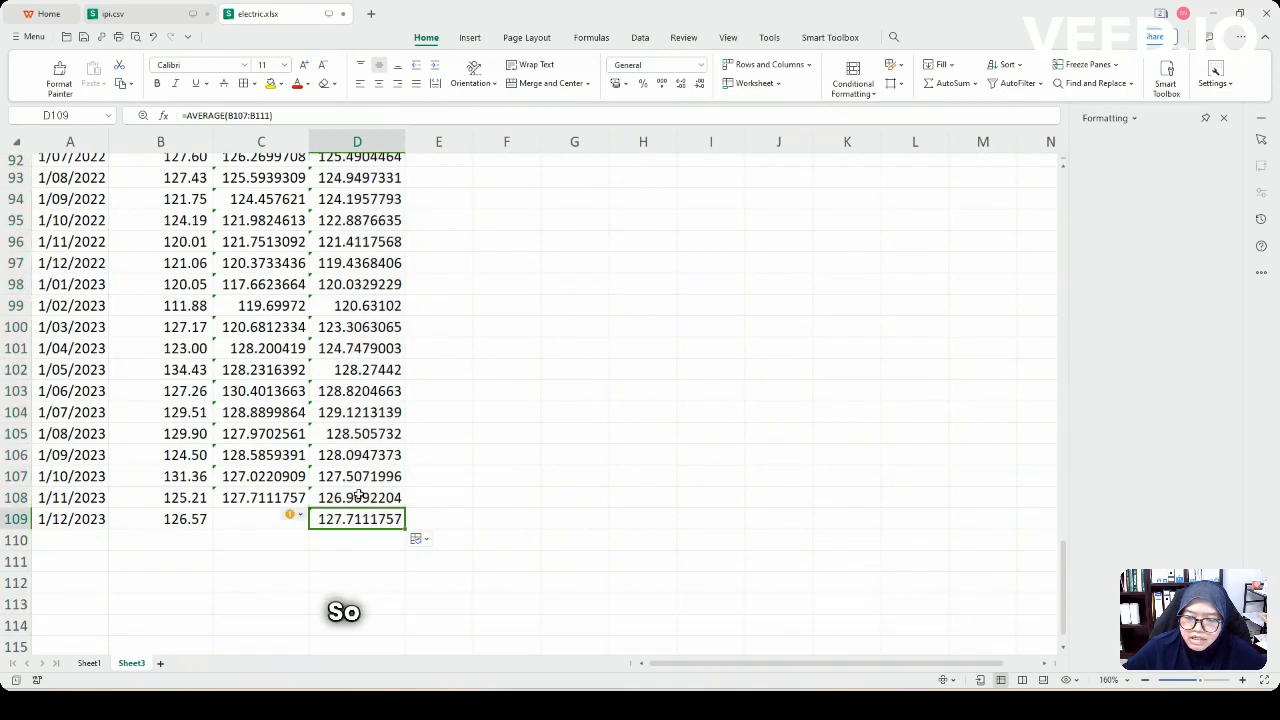
pyautogui.moveTo(358, 497); pyautogui.dragTo(359, 515)
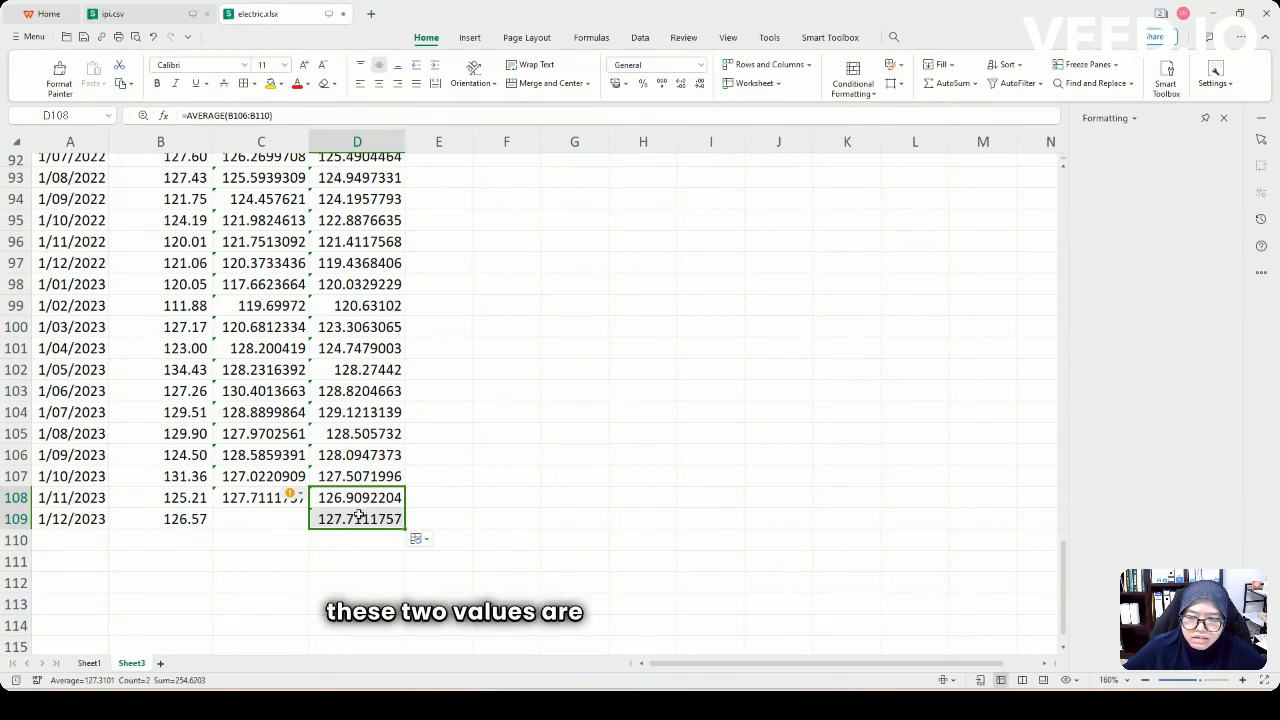
pyautogui.press('Delete')
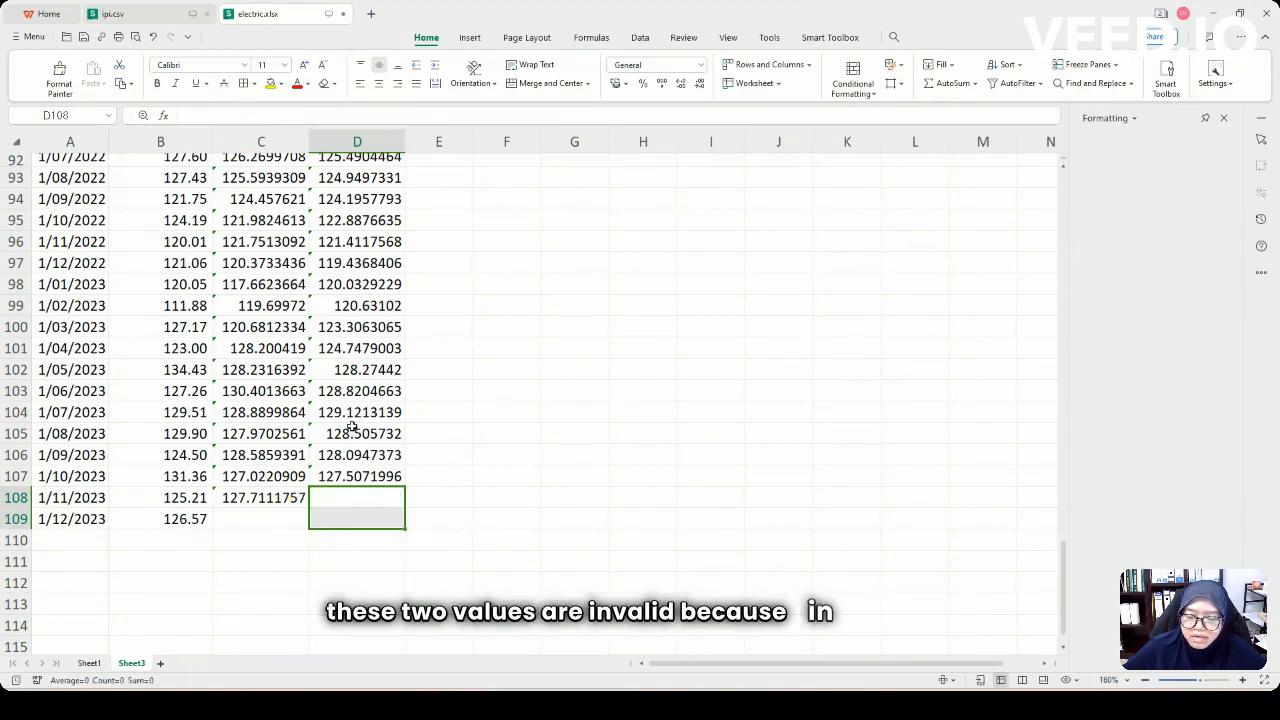
# Add the column header 12-MA in cell E1, beside the 5-MA column
pyautogui.scroll(11, 352, 427)
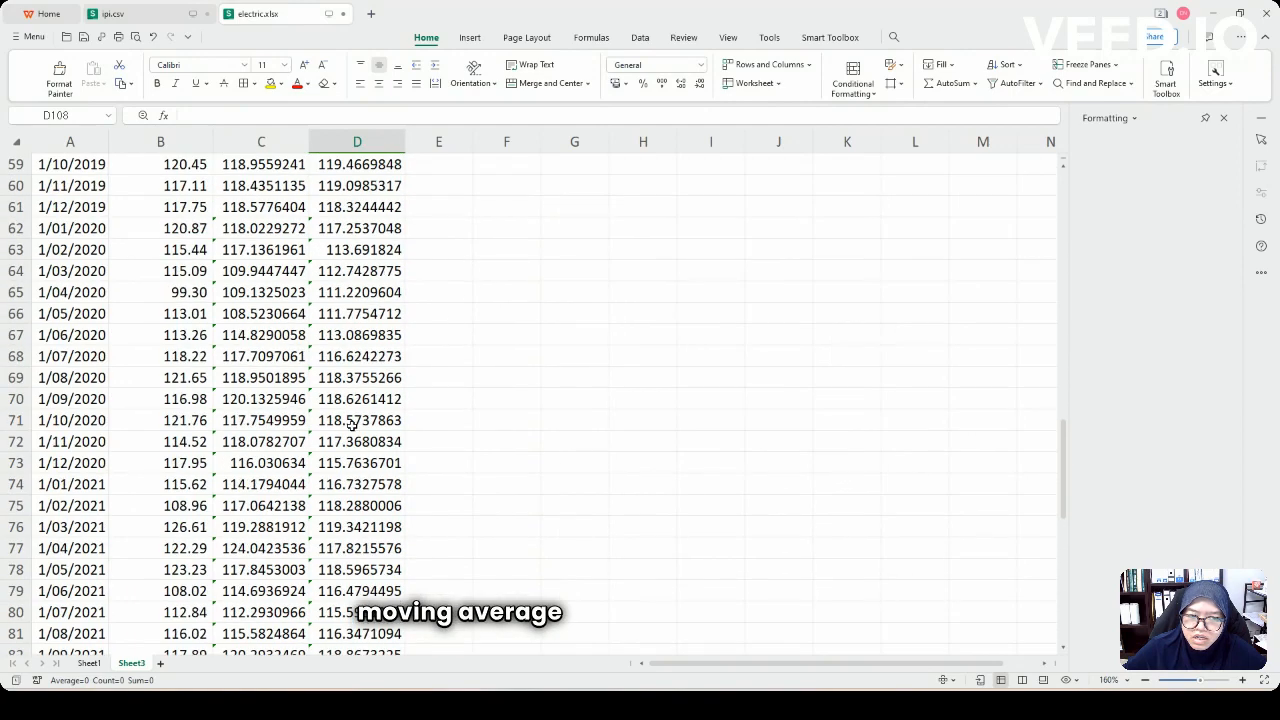
pyautogui.scroll(18, 352, 427)
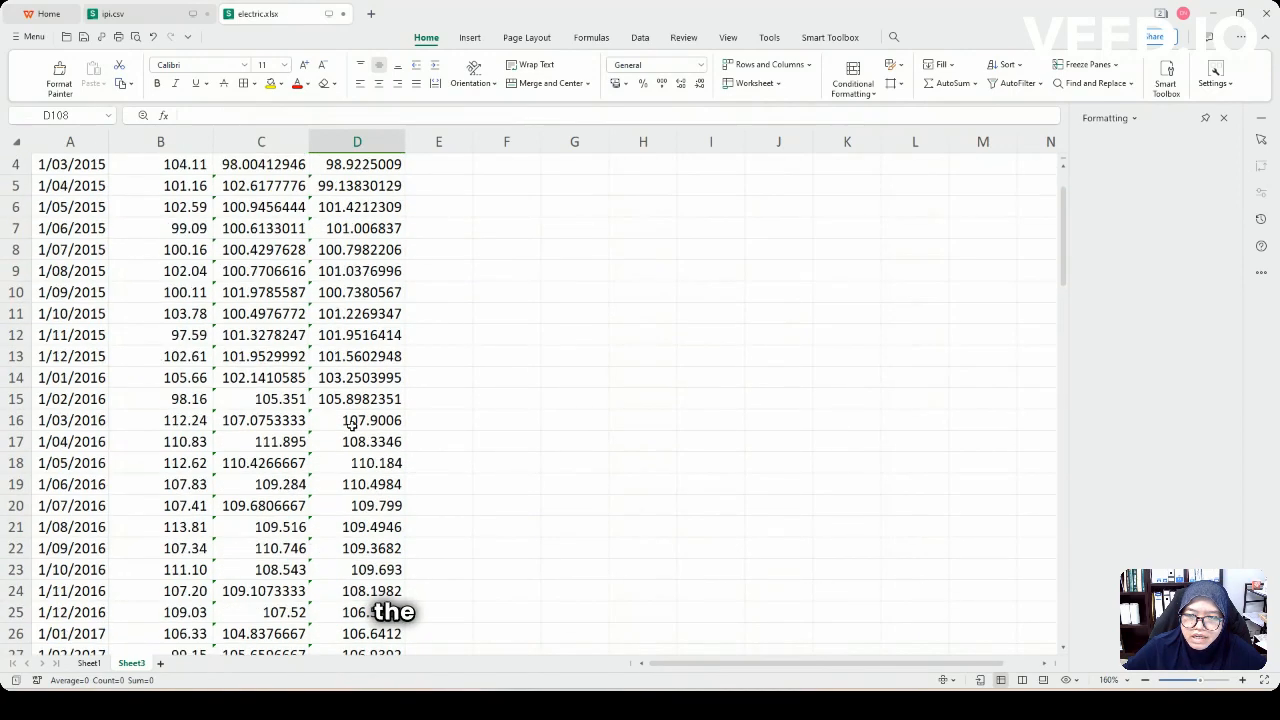
pyautogui.scroll(1, 352, 427)
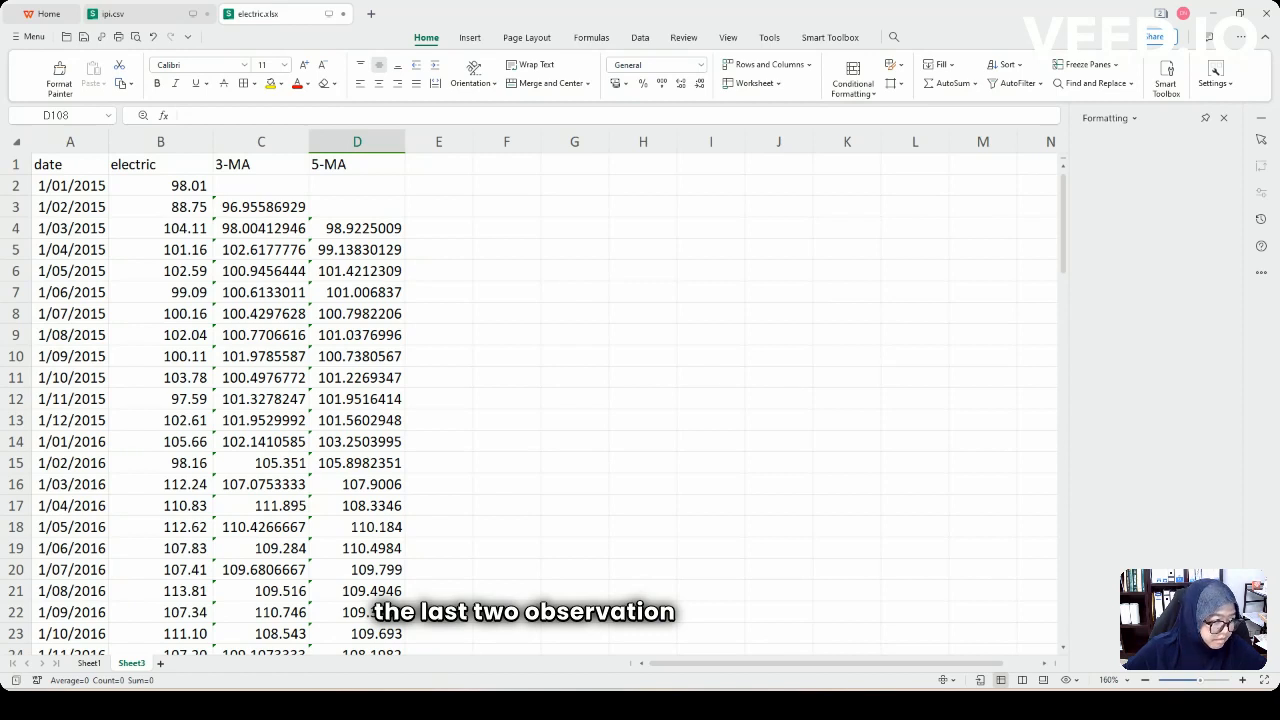
pyautogui.click(438, 164)
pyautogui.write('12-MA')
pyautogui.click(438, 228)
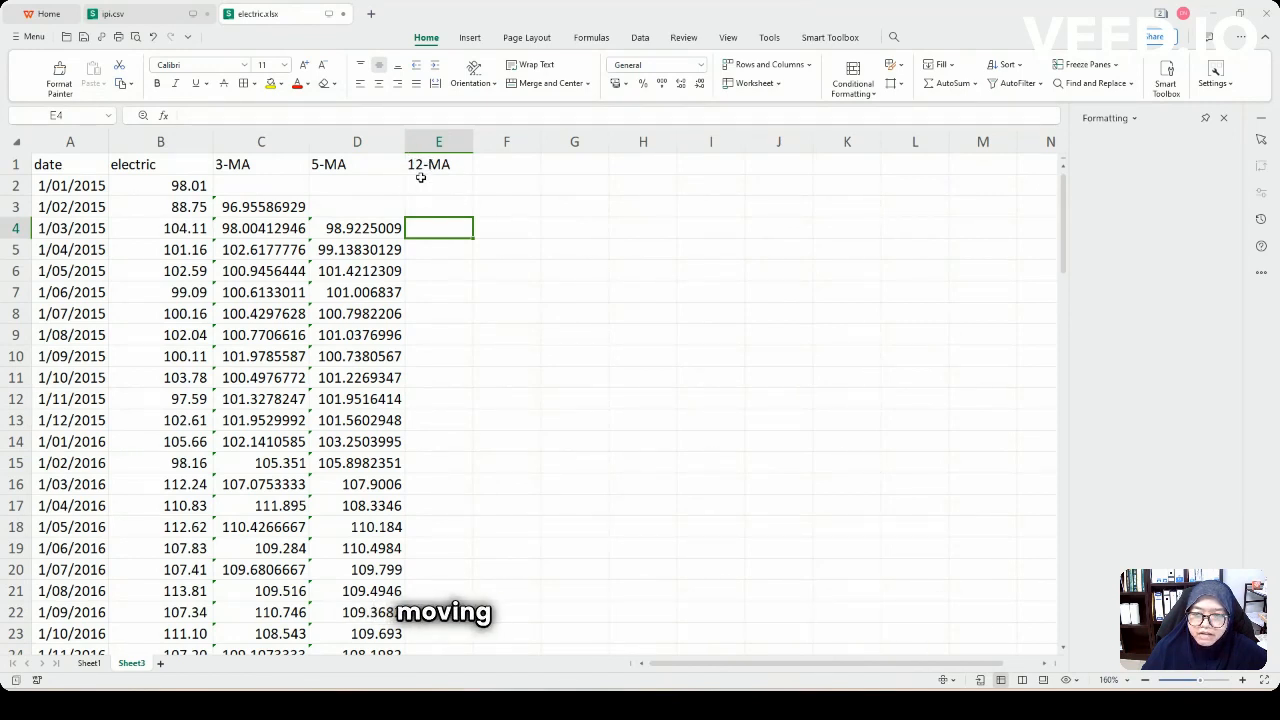
pyautogui.click(437, 256)
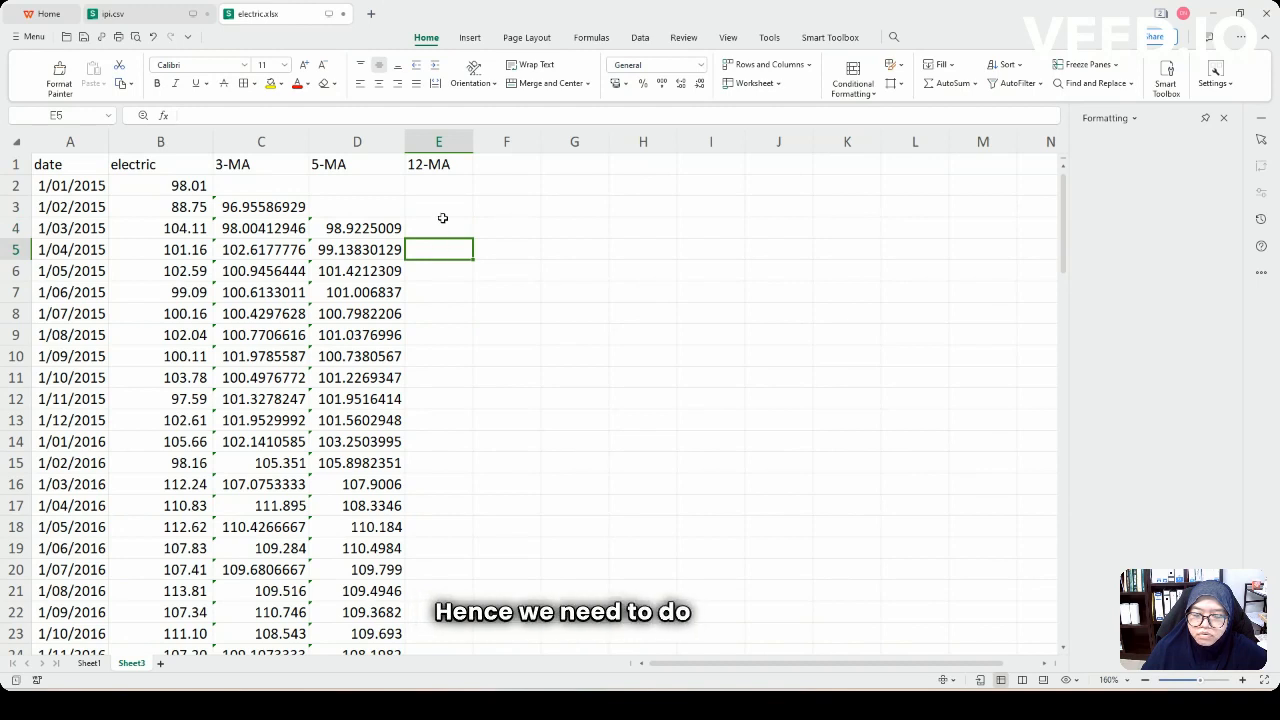
pyautogui.click(441, 220)
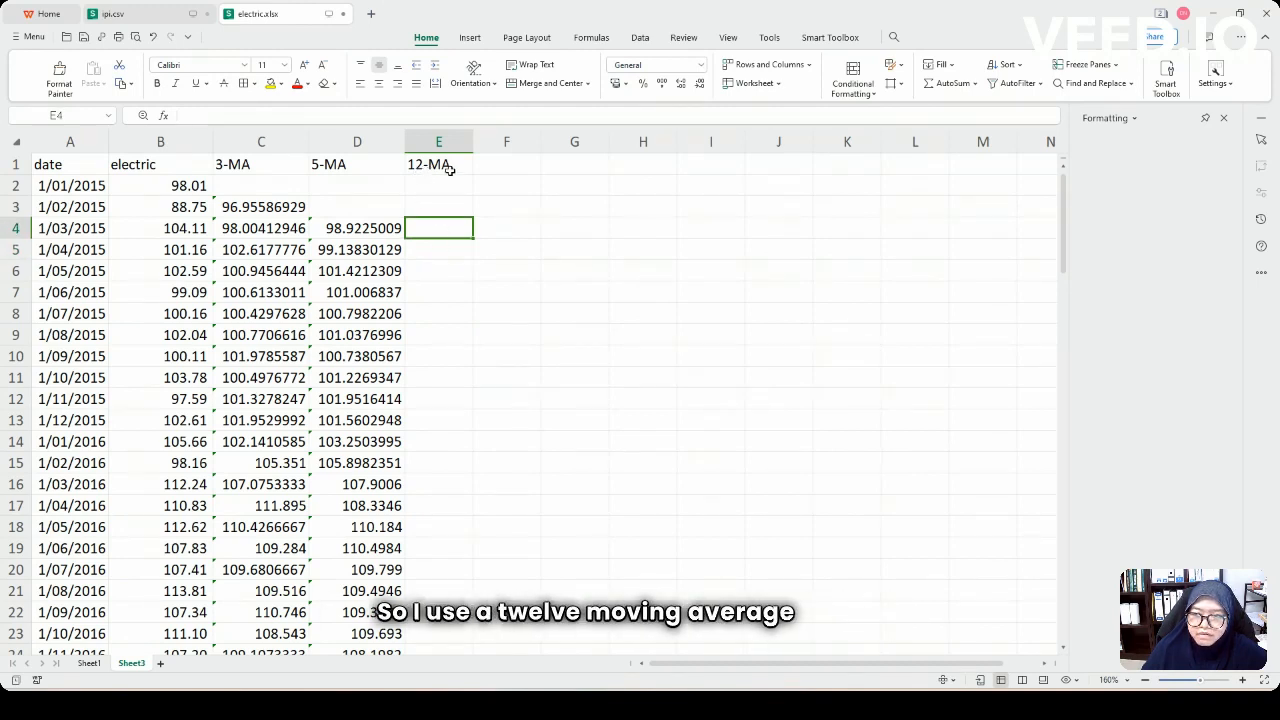
pyautogui.click(444, 291)
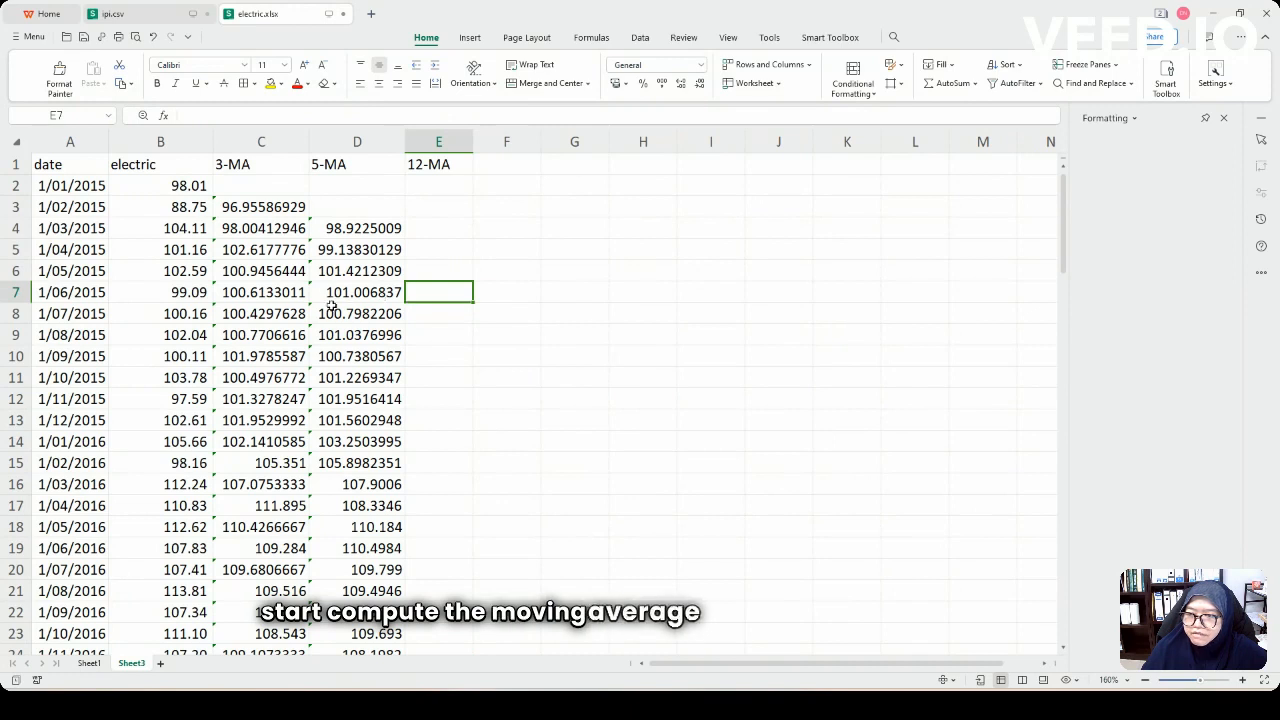
# Enter =AVERAGE(B2:B13) in cell E8 and fill the formula down the 12-MA column
pyautogui.click(443, 318)
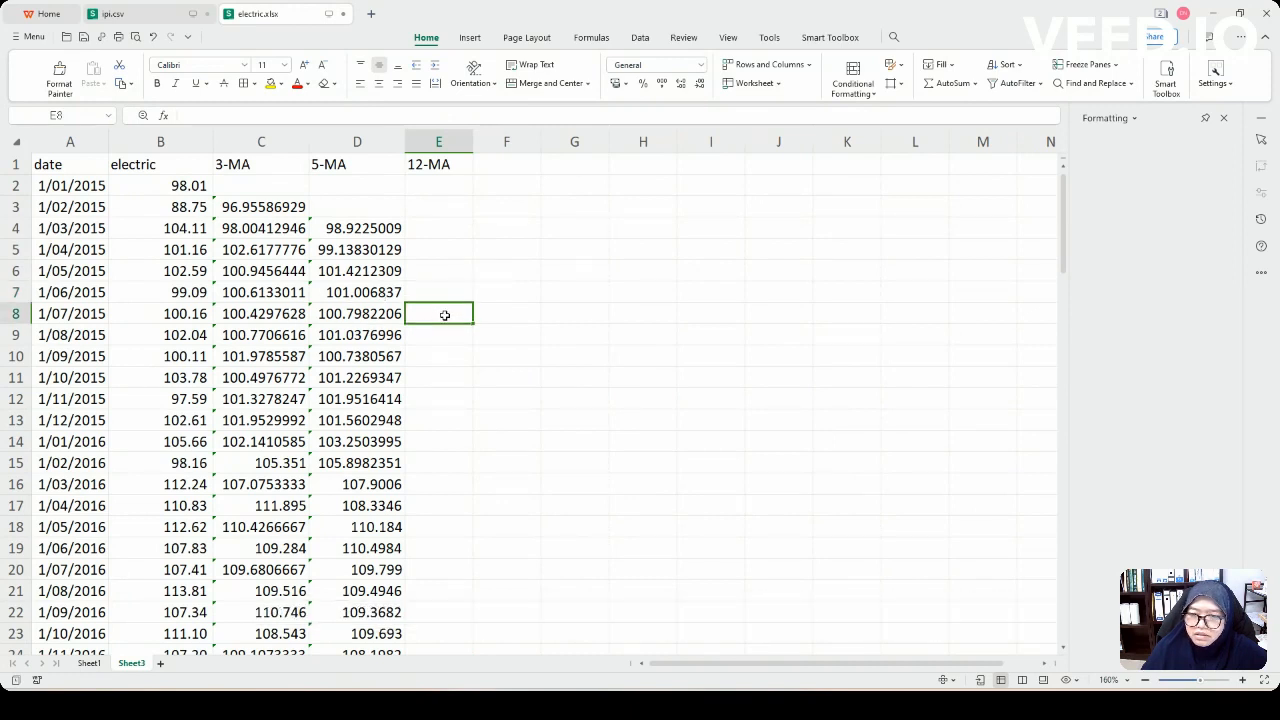
pyautogui.write('=')
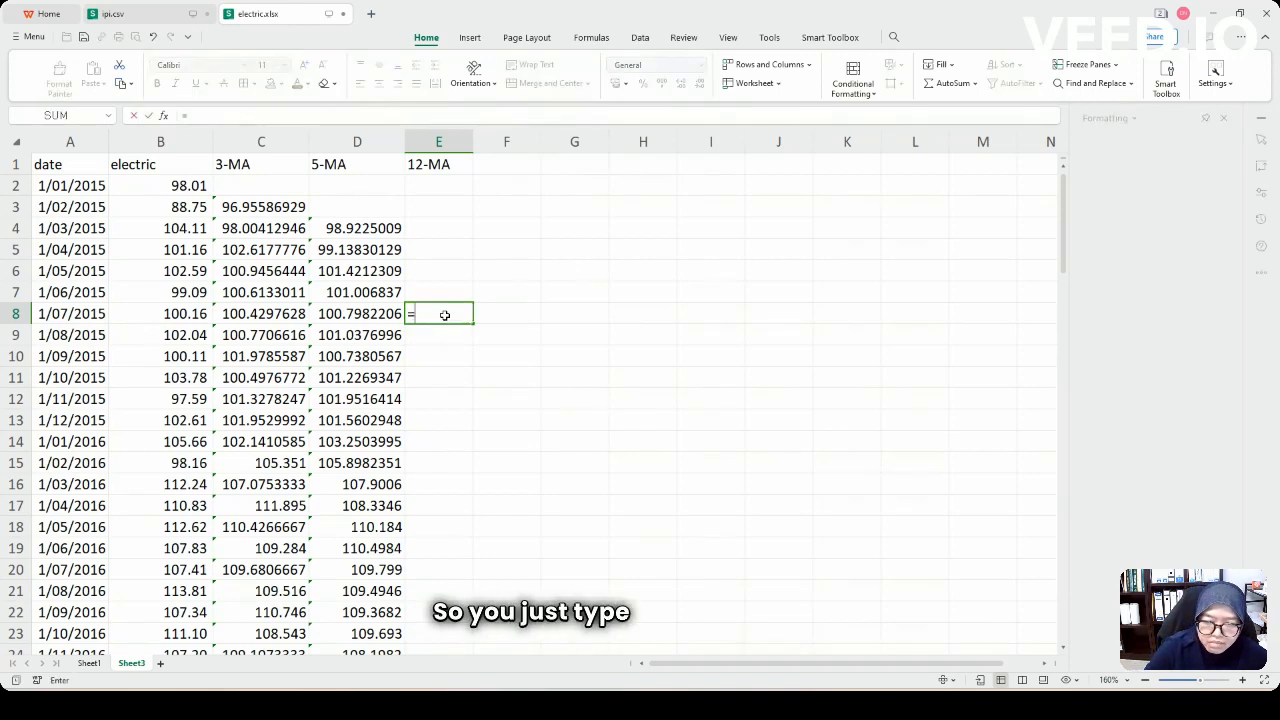
pyautogui.write('ave')
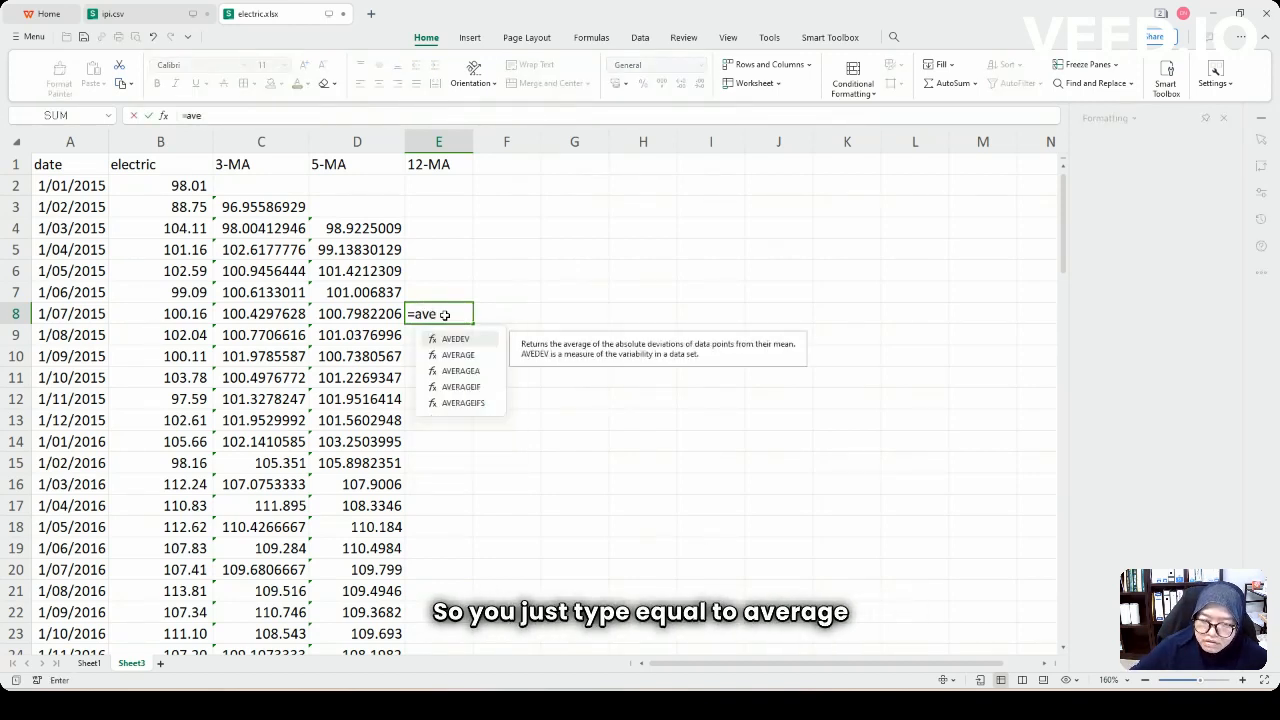
pyautogui.write('r')
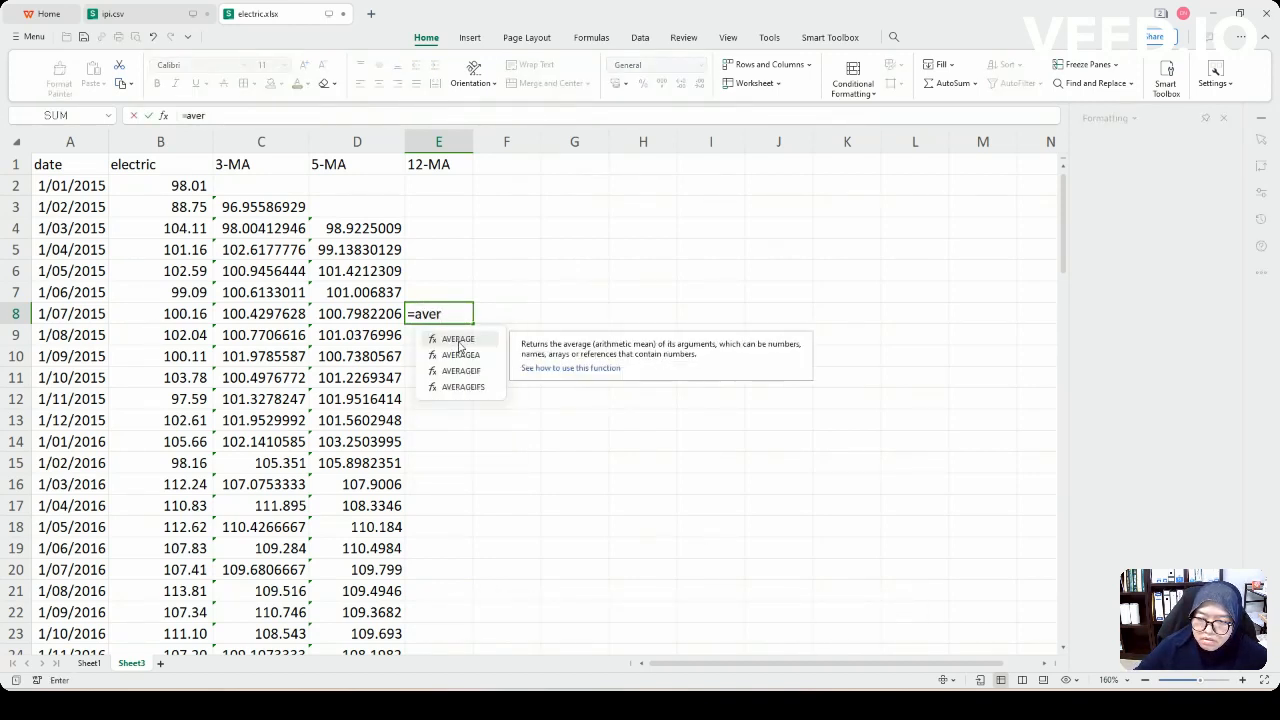
pyautogui.doubleClick(459, 341)
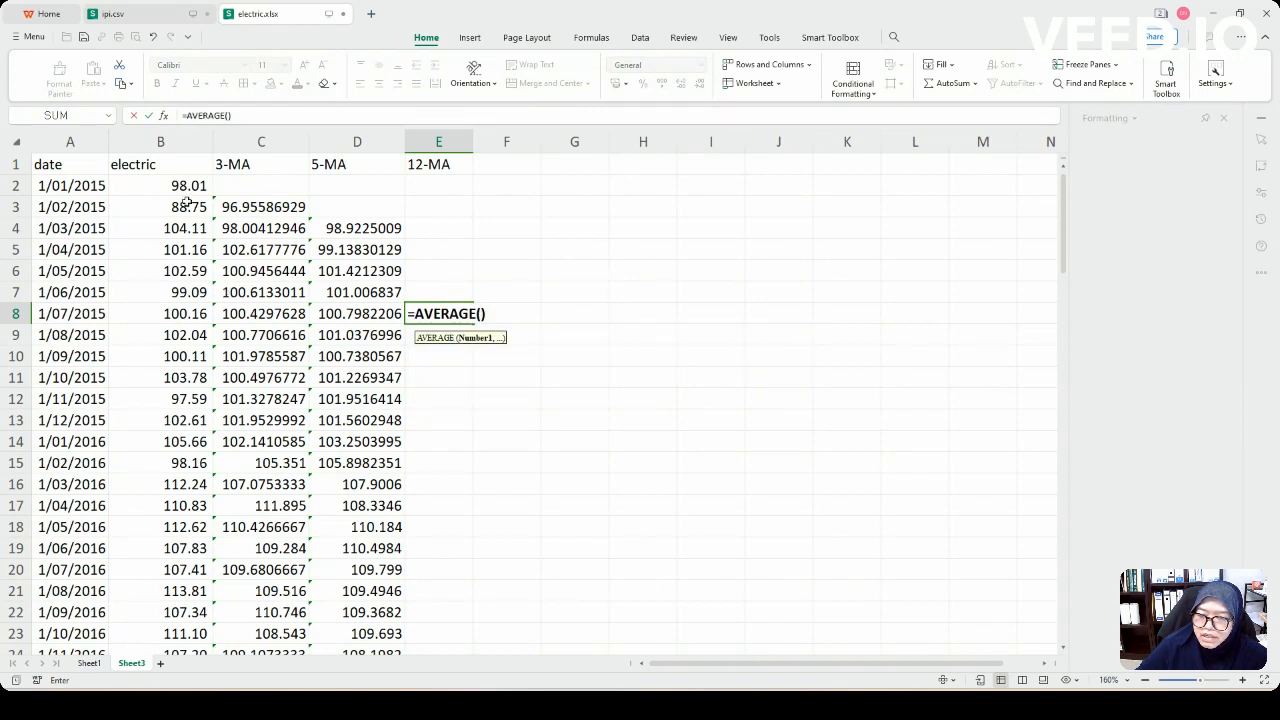
pyautogui.moveTo(186, 186); pyautogui.dragTo(137, 420)
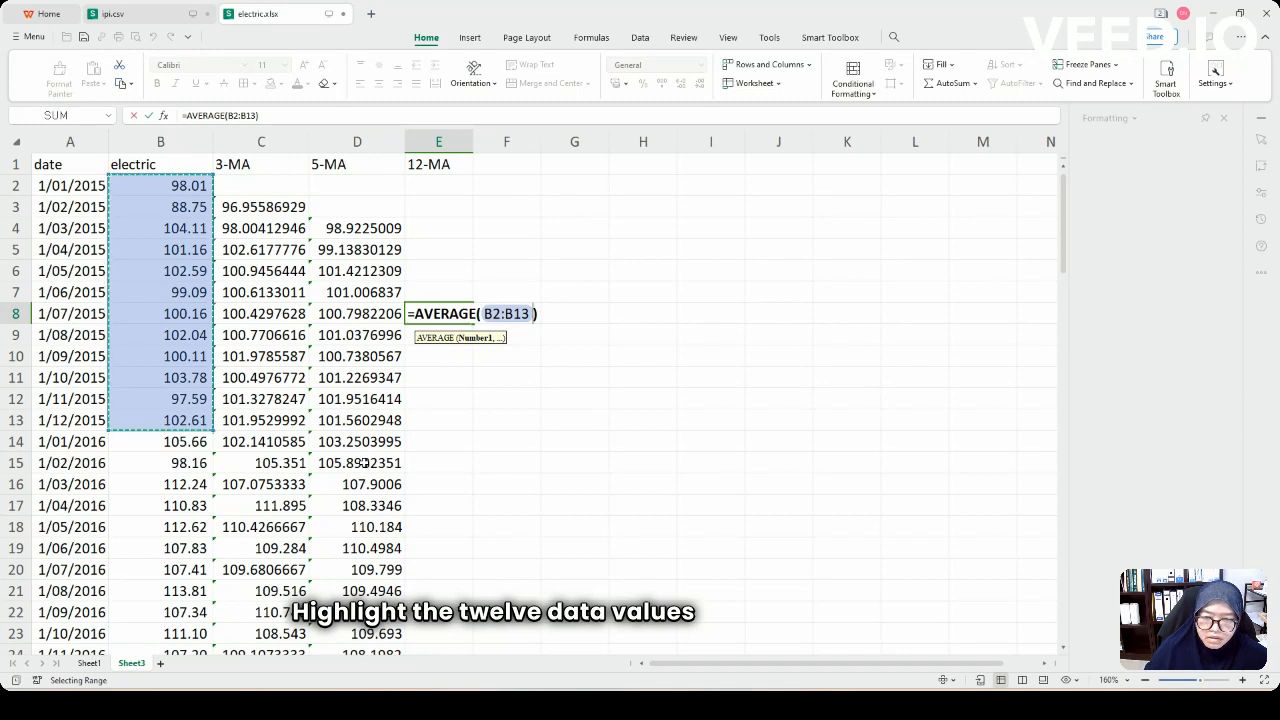
pyautogui.press('Return')
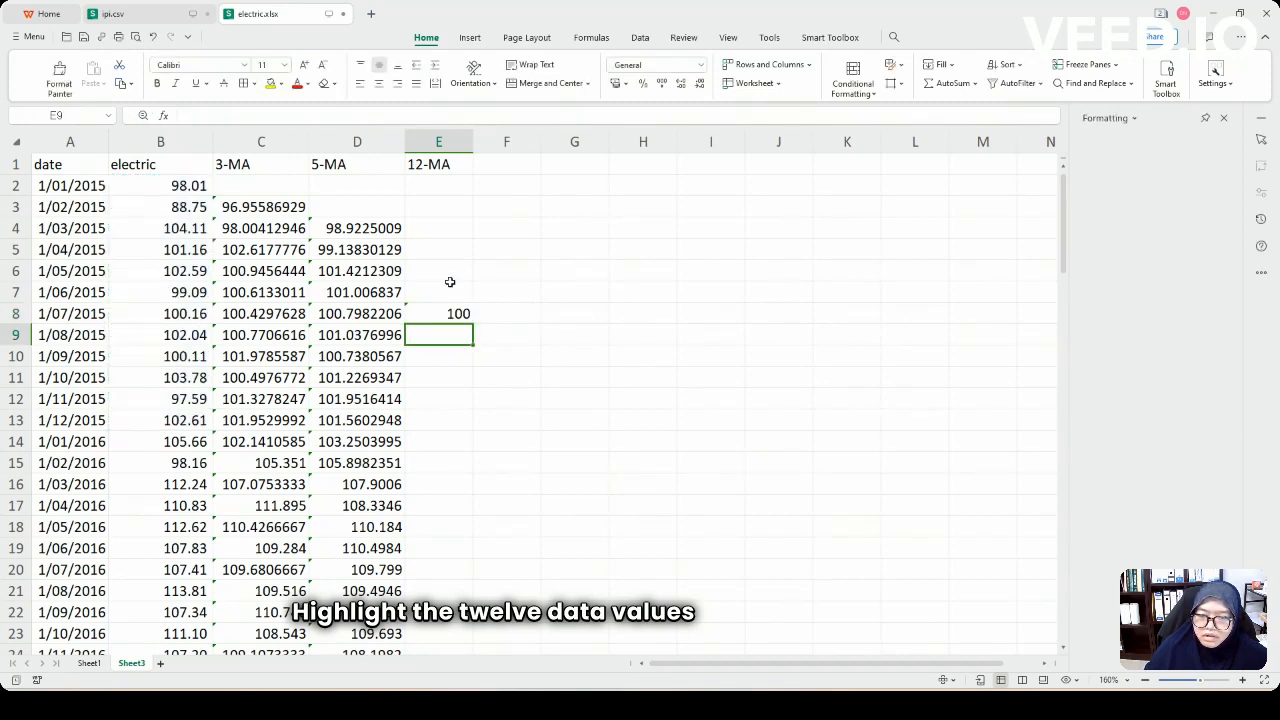
pyautogui.click(438, 318)
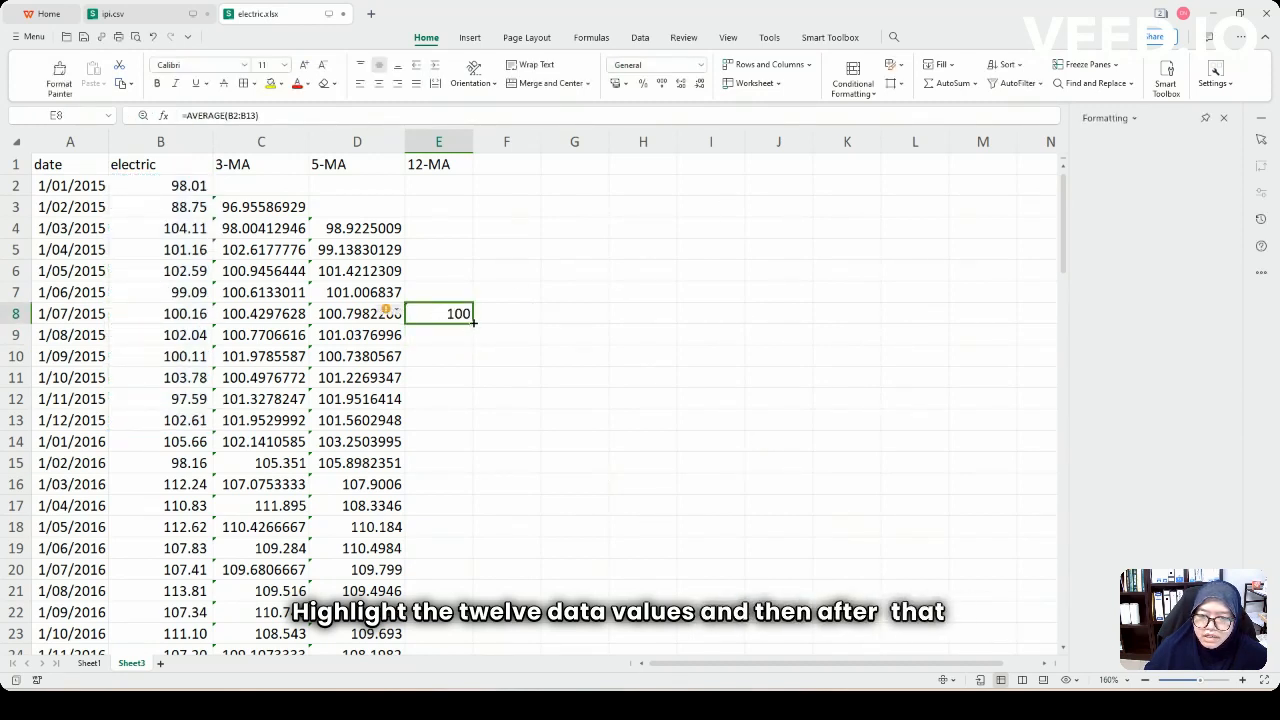
pyautogui.doubleClick(473, 325)
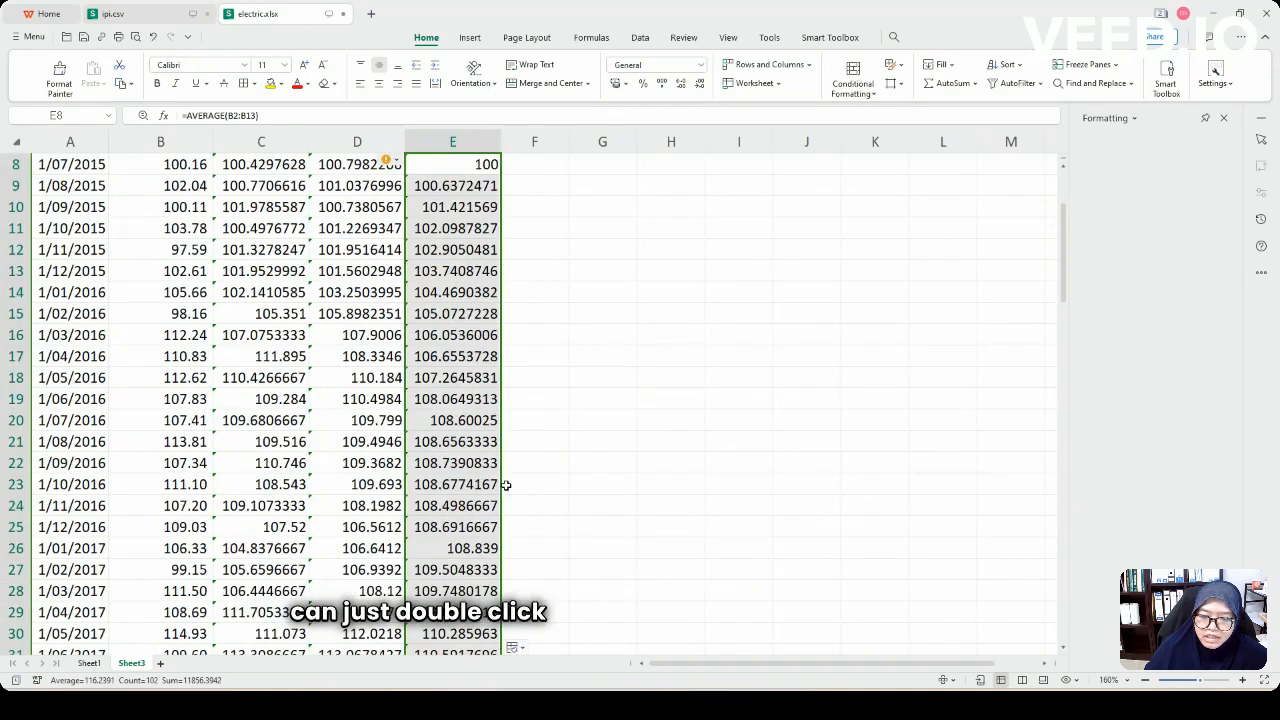
# Examine which electric values the formulas in cells E103 and E105 average, near the end of the 12-MA column
pyautogui.scroll(-12, 506, 485)
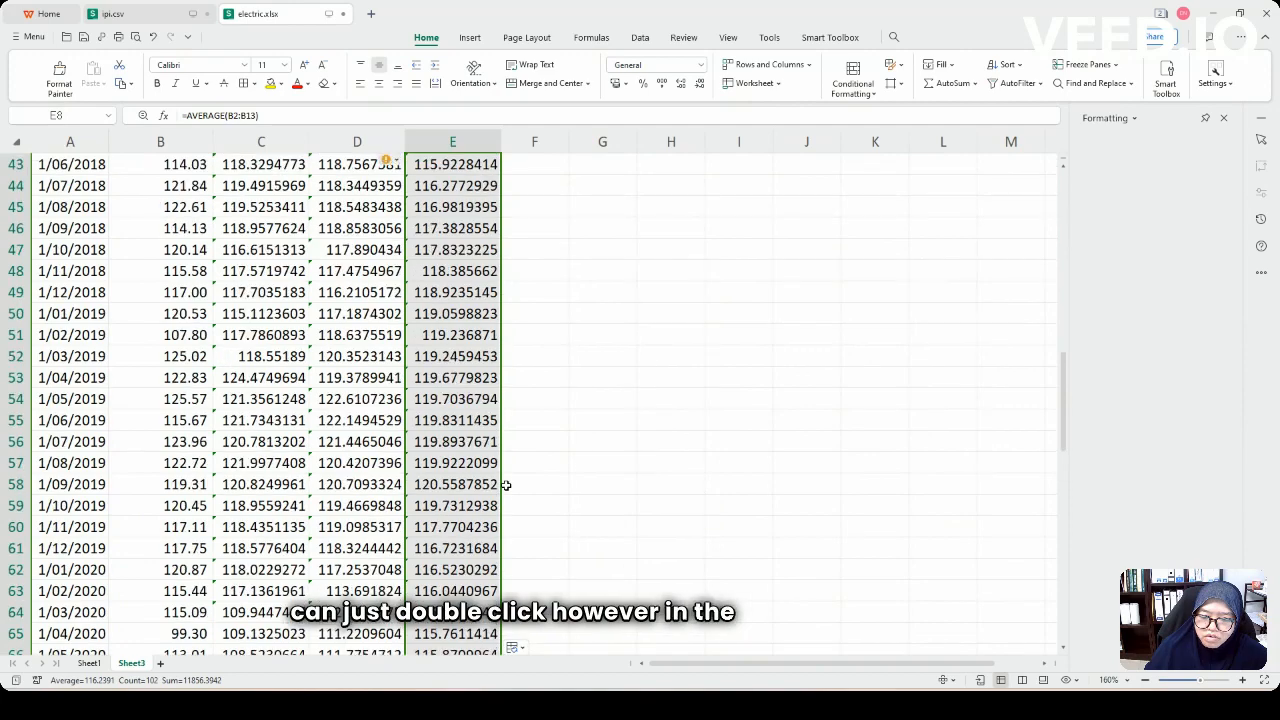
pyautogui.scroll(-14, 506, 485)
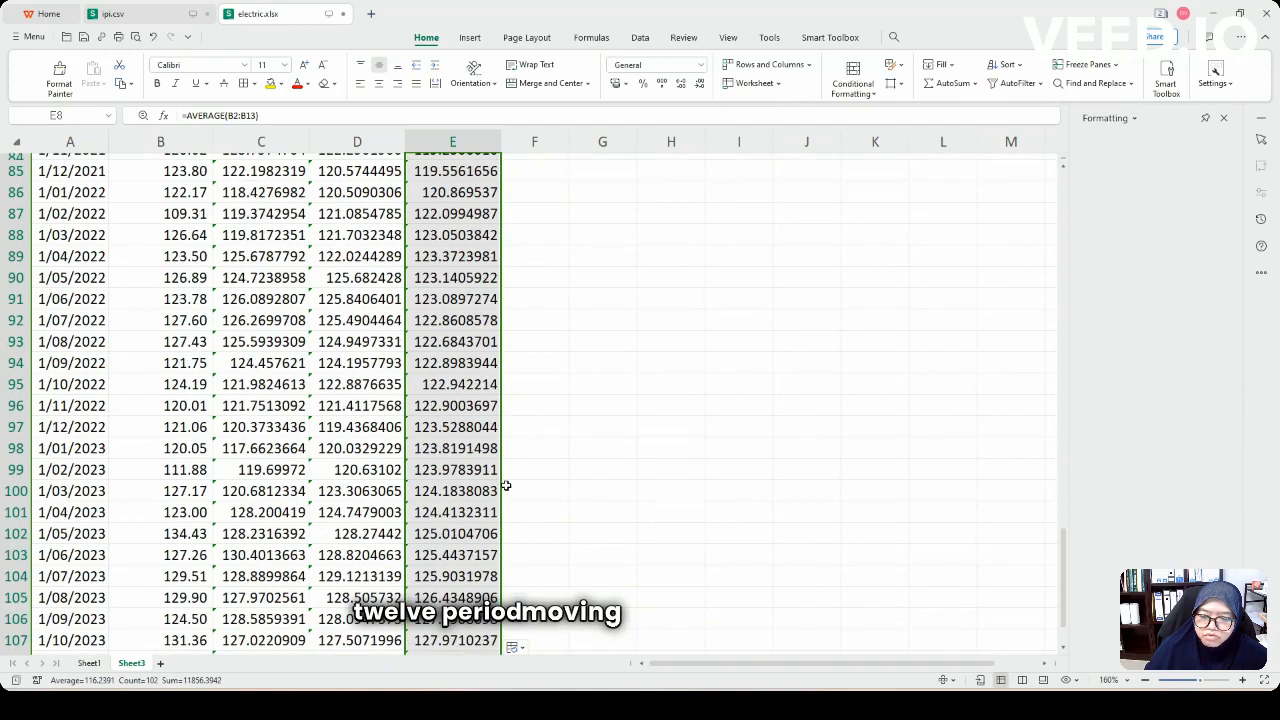
pyautogui.scroll(-3, 506, 485)
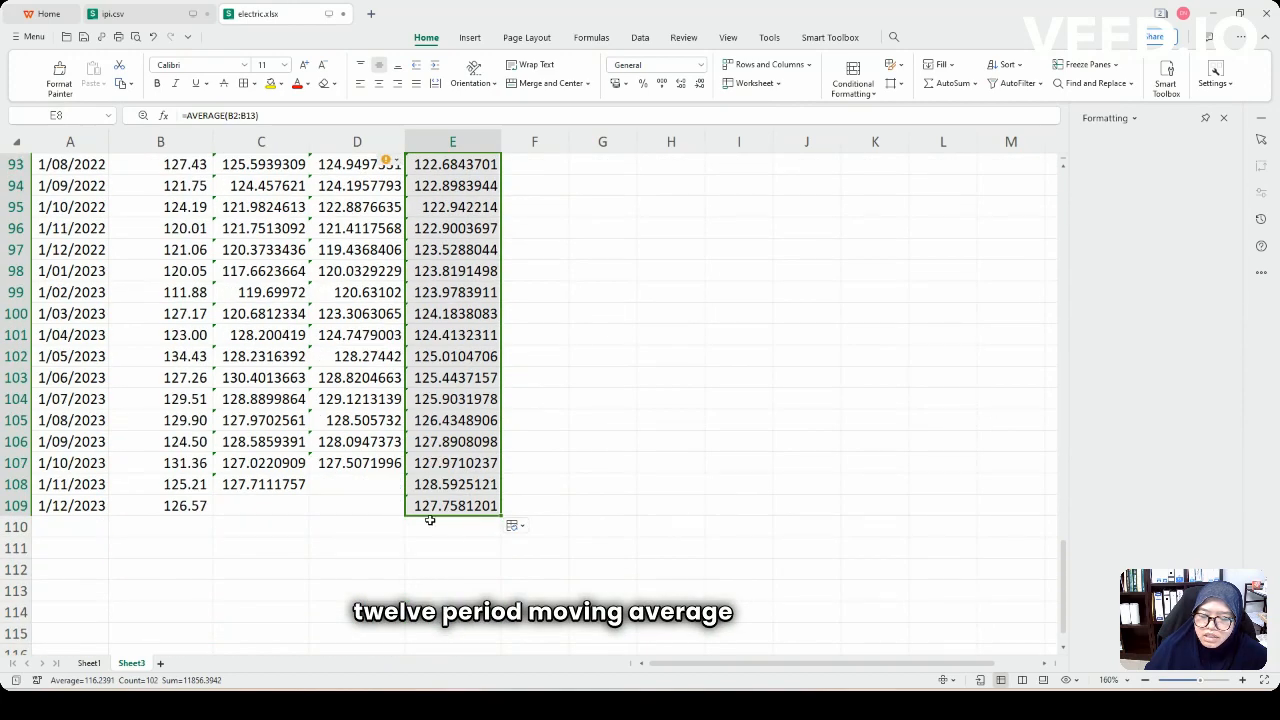
pyautogui.click(450, 483)
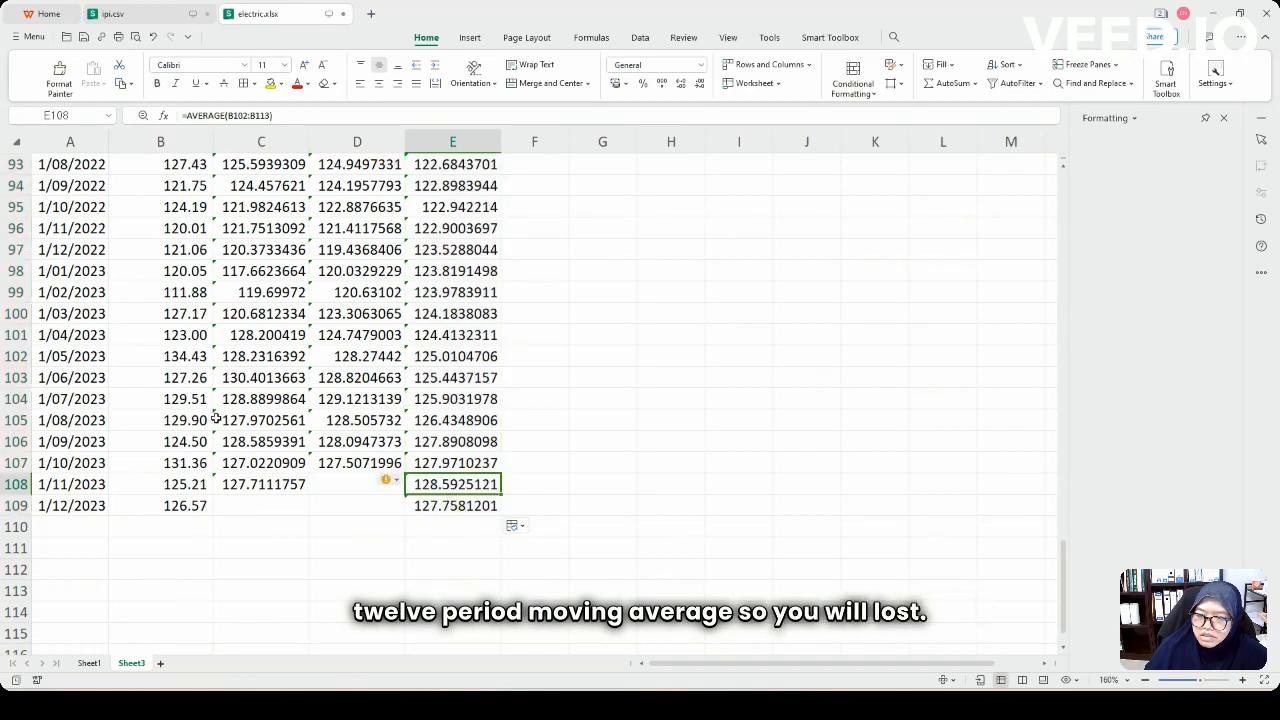
pyautogui.click(449, 373)
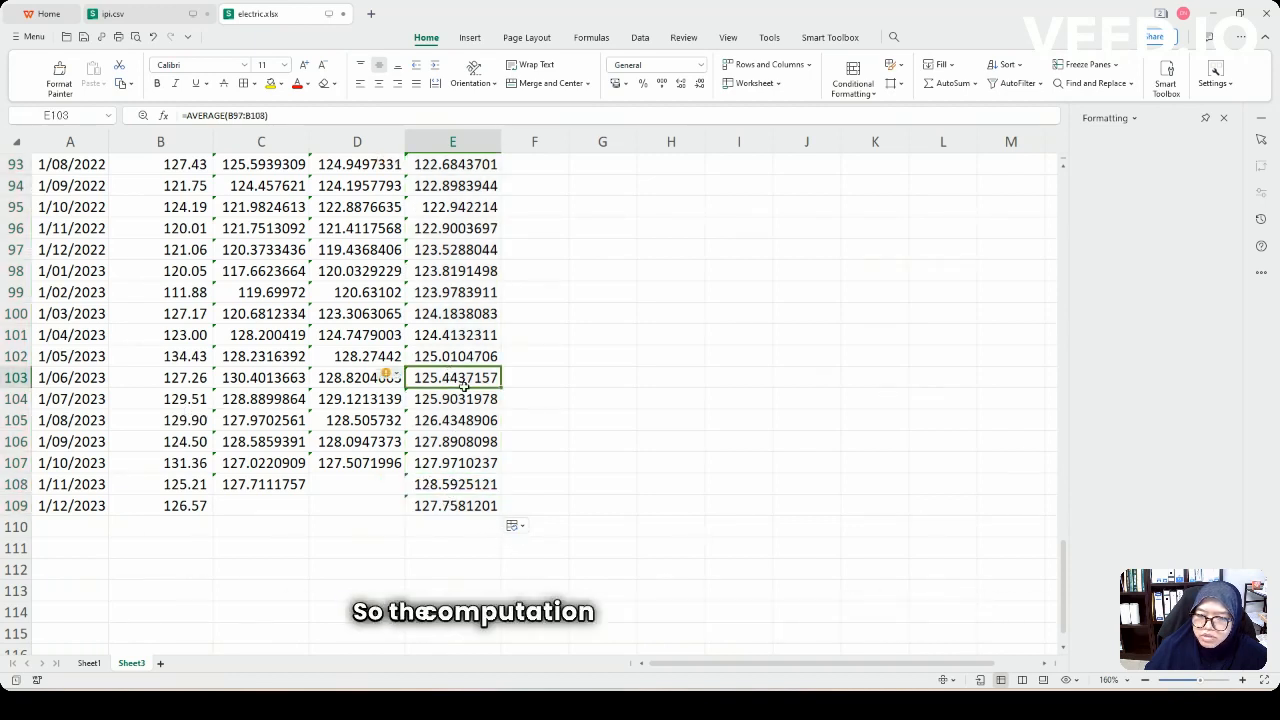
pyautogui.doubleClick(466, 373)
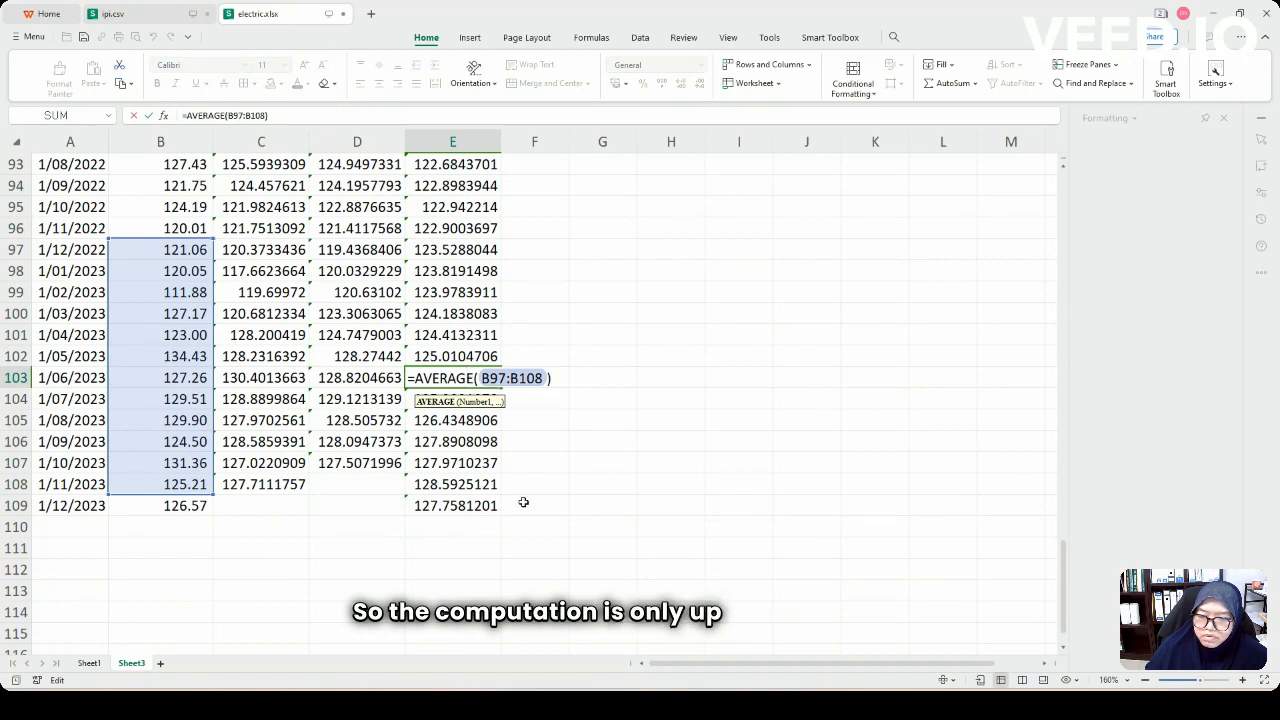
pyautogui.press('Return')
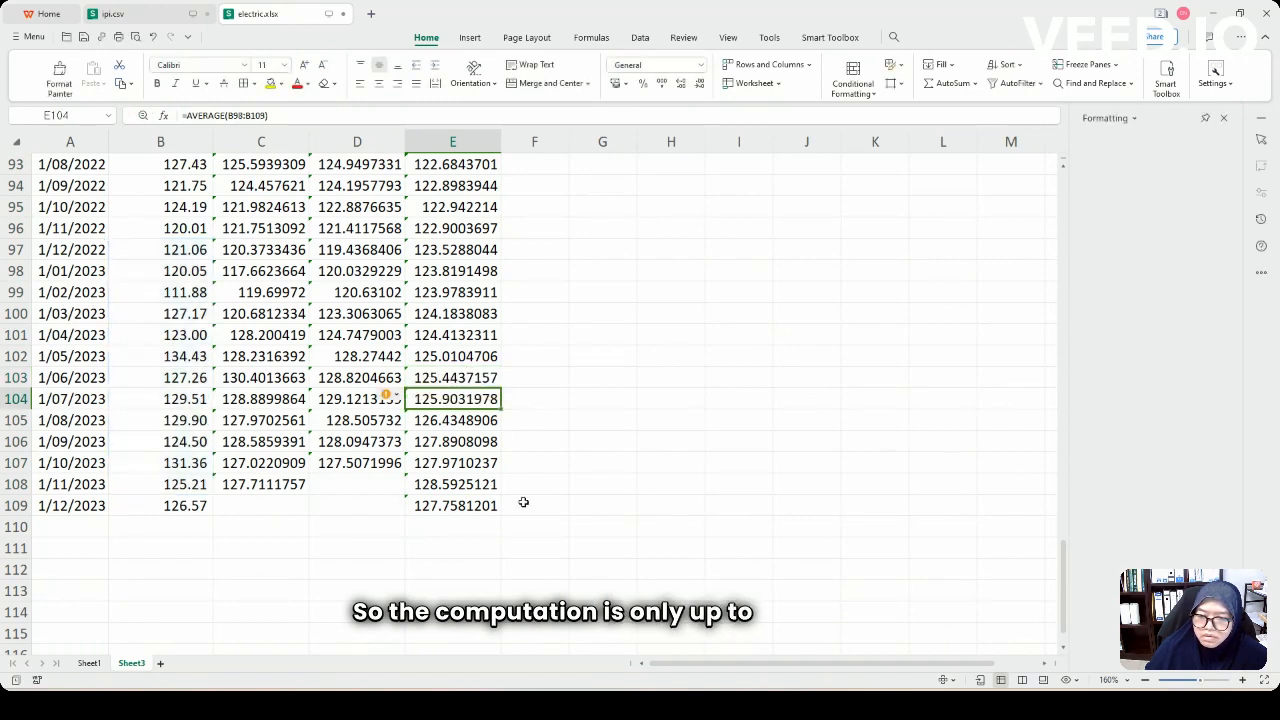
pyautogui.click(447, 421)
pyautogui.doubleClick(447, 421)
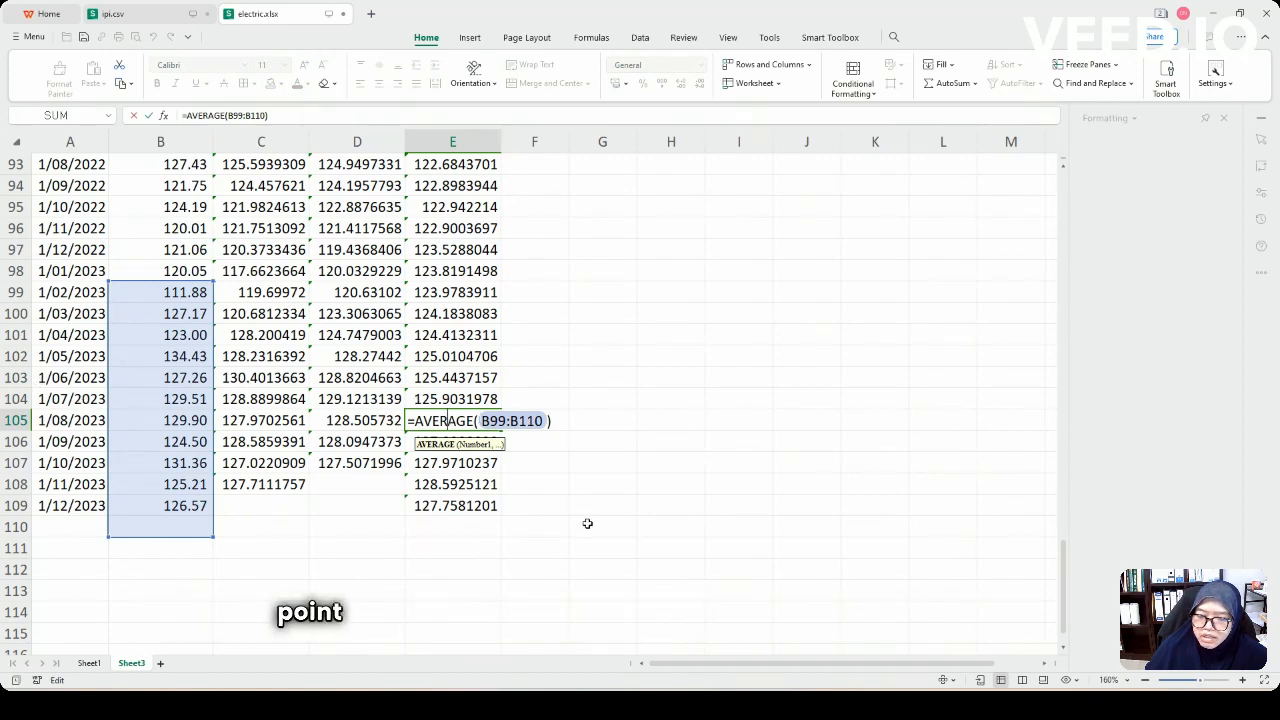
# Clear the last five values of the 12-MA column in cells E105:E109
pyautogui.click(418, 502)
pyautogui.moveTo(460, 424); pyautogui.dragTo(446, 508)
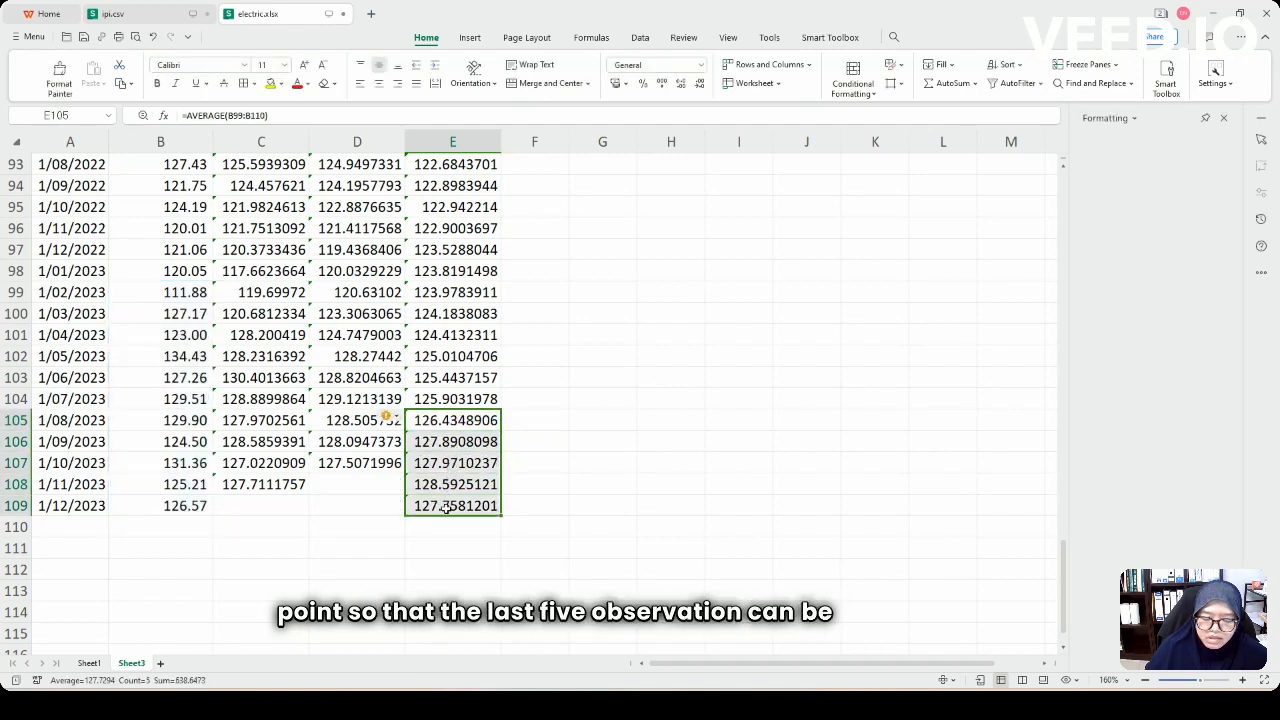
pyautogui.press('Delete')
# Add the column header centered in cell F1, beside the 12-MA column
pyautogui.scroll(12, 555, 315)
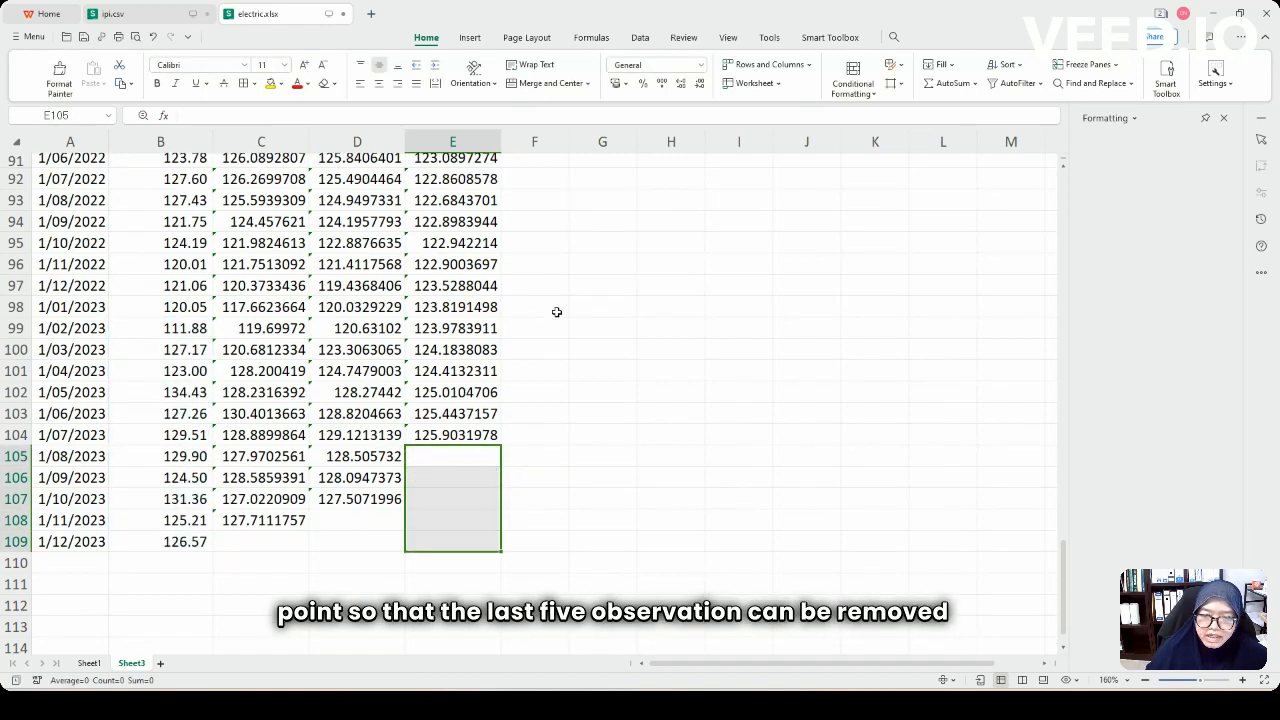
pyautogui.scroll(18, 555, 315)
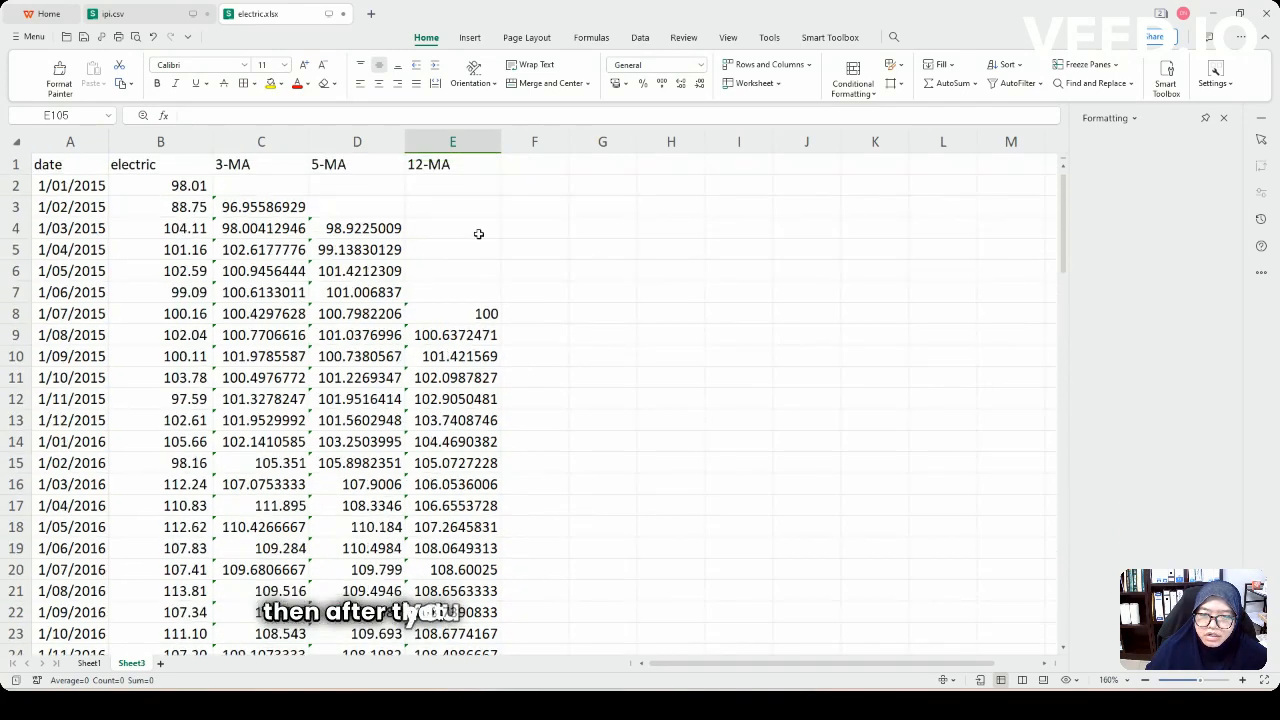
pyautogui.click(531, 164)
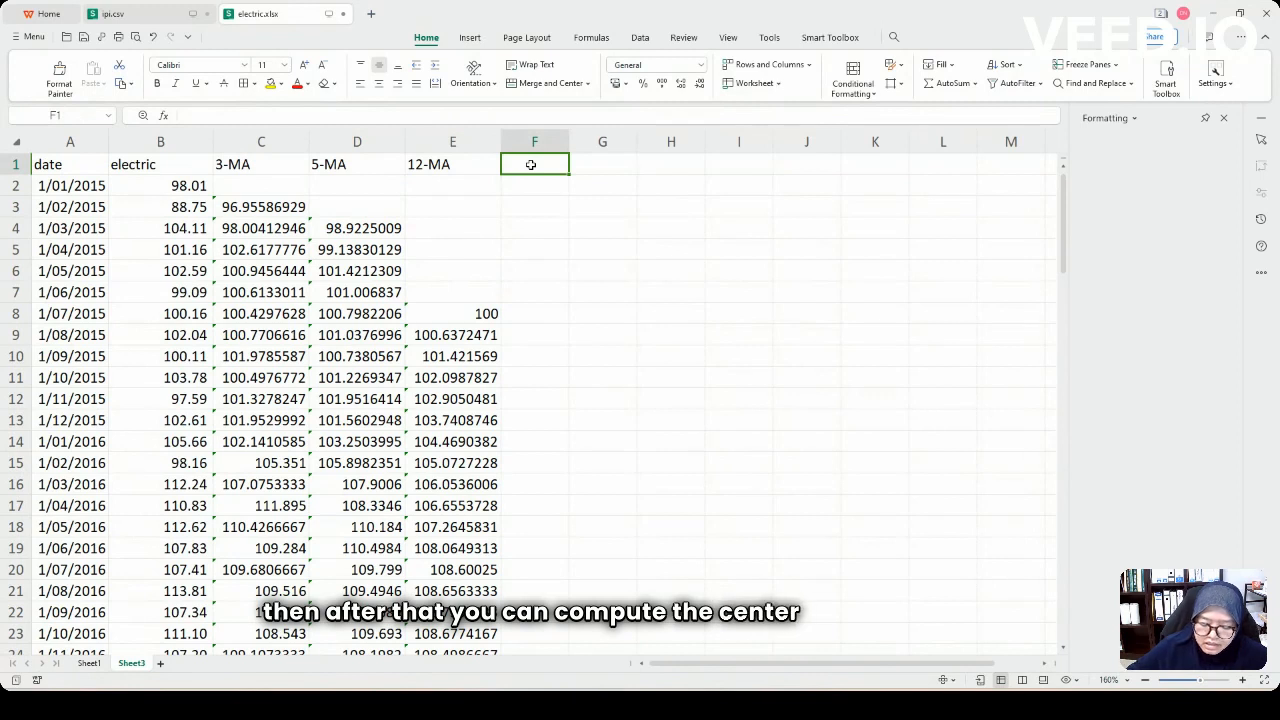
pyautogui.write('centered')
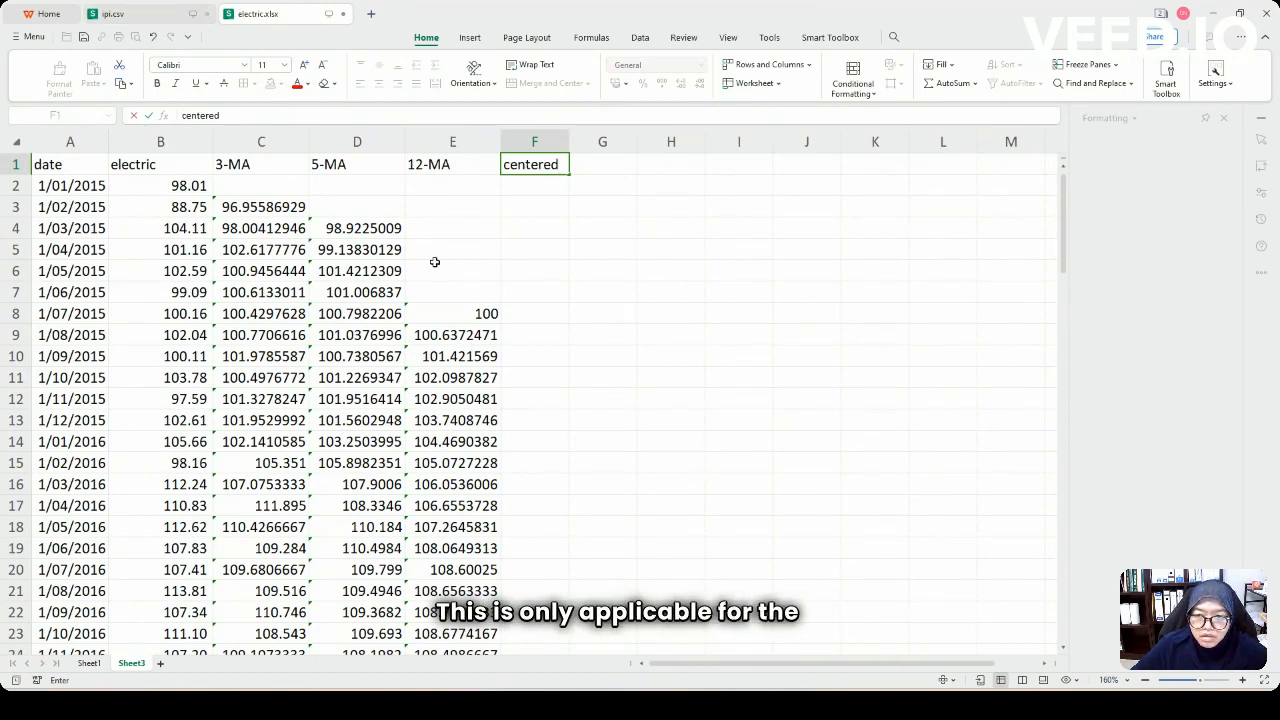
# Enter =AVERAGE(E8:E9) in cell F8 and fill the formula down the centered column
pyautogui.click(540, 316)
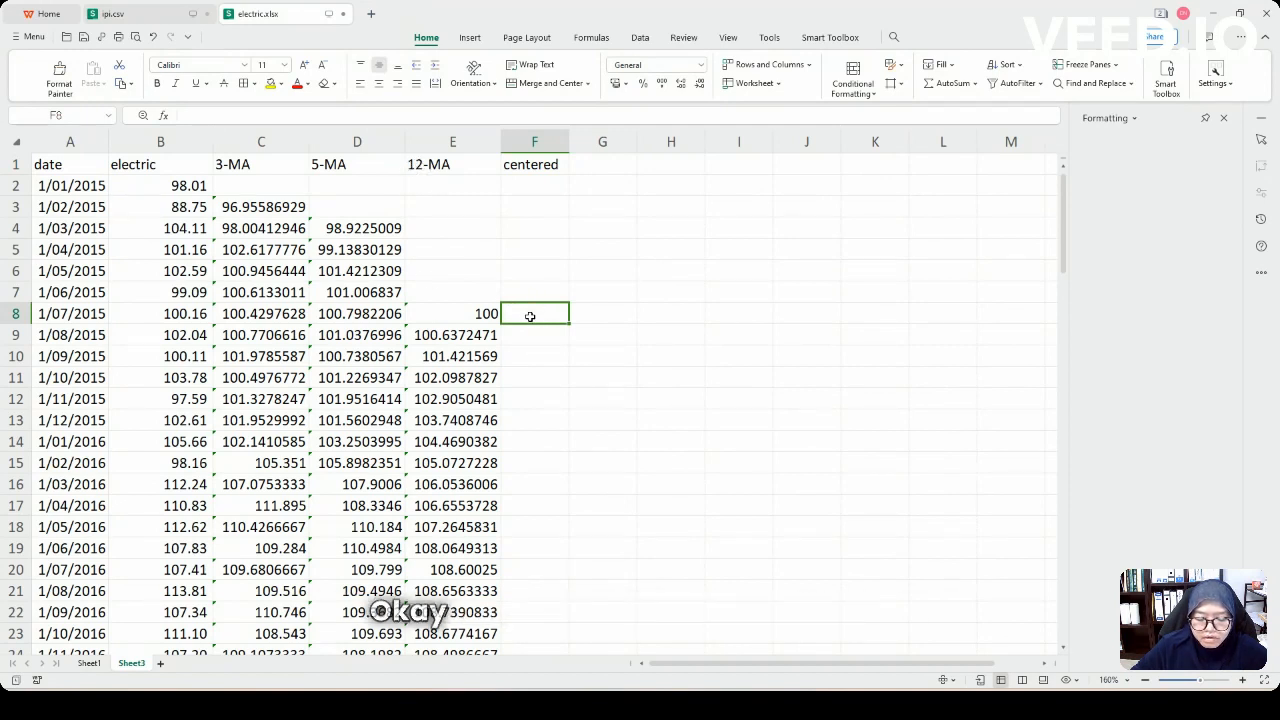
pyautogui.write('=')
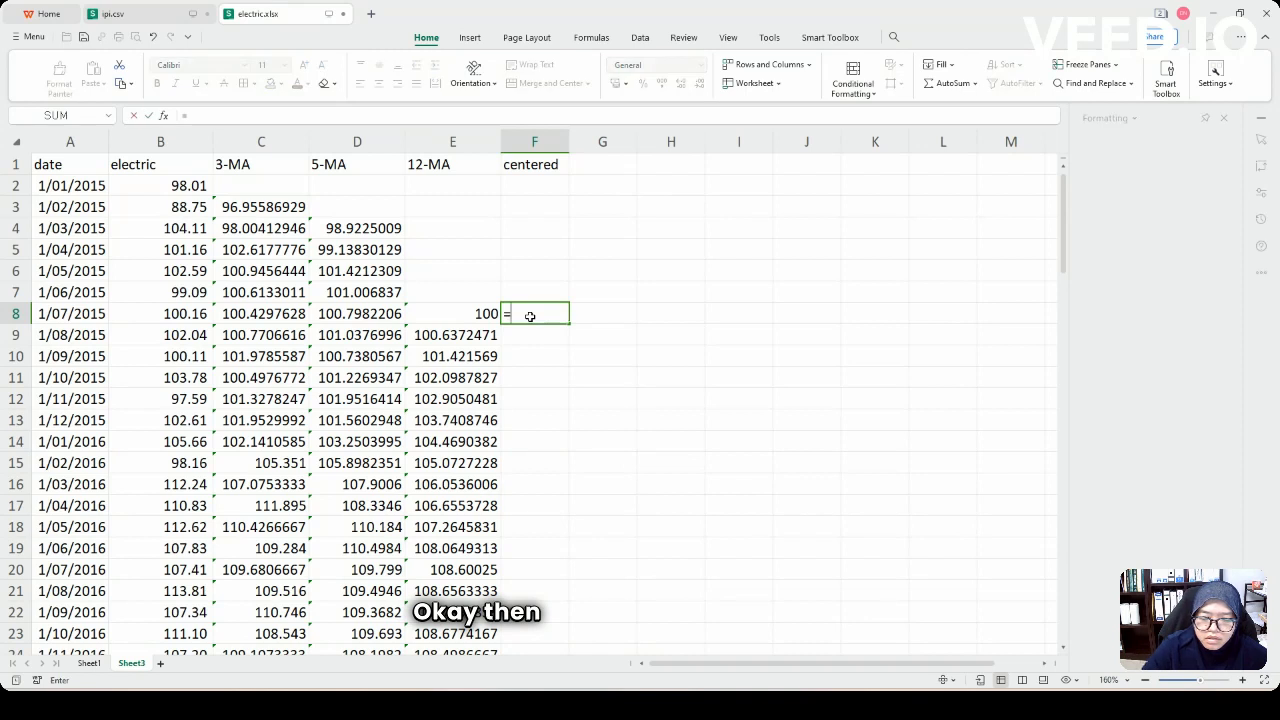
pyautogui.write('avr')
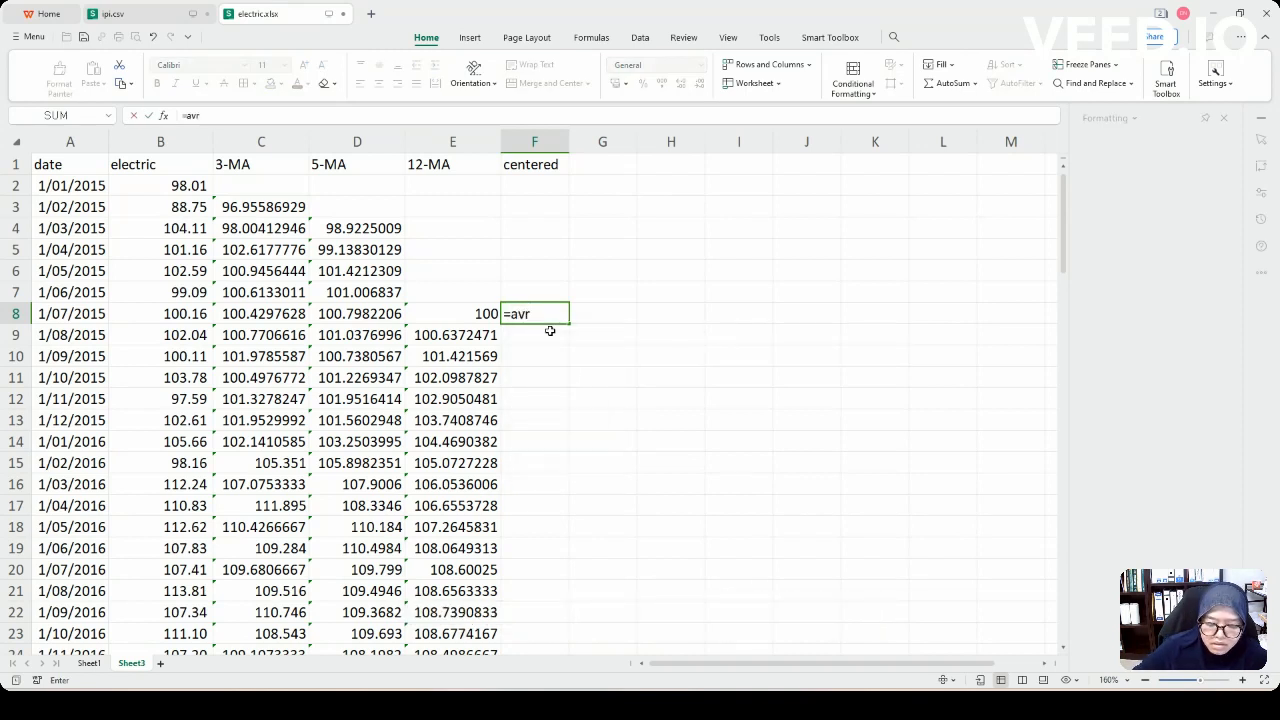
pyautogui.press('BackSpace')
pyautogui.write('e')
pyautogui.doubleClick(554, 355)
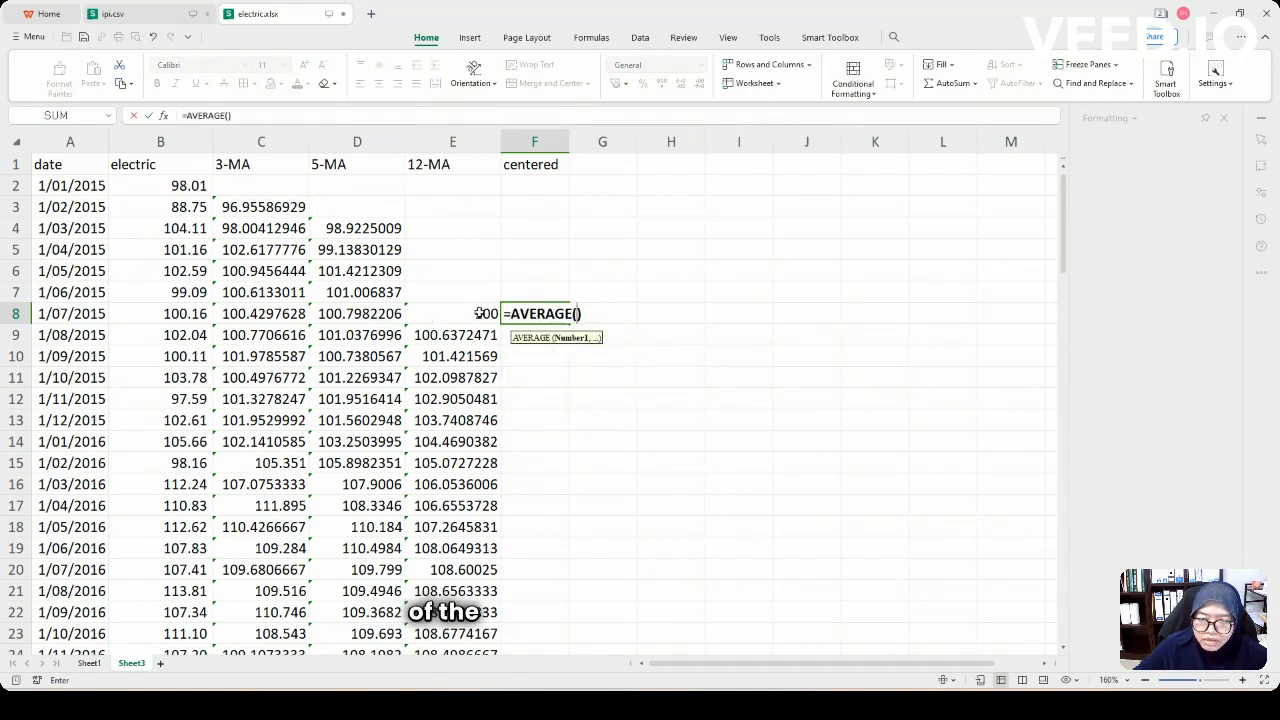
pyautogui.moveTo(479, 313); pyautogui.dragTo(477, 333)
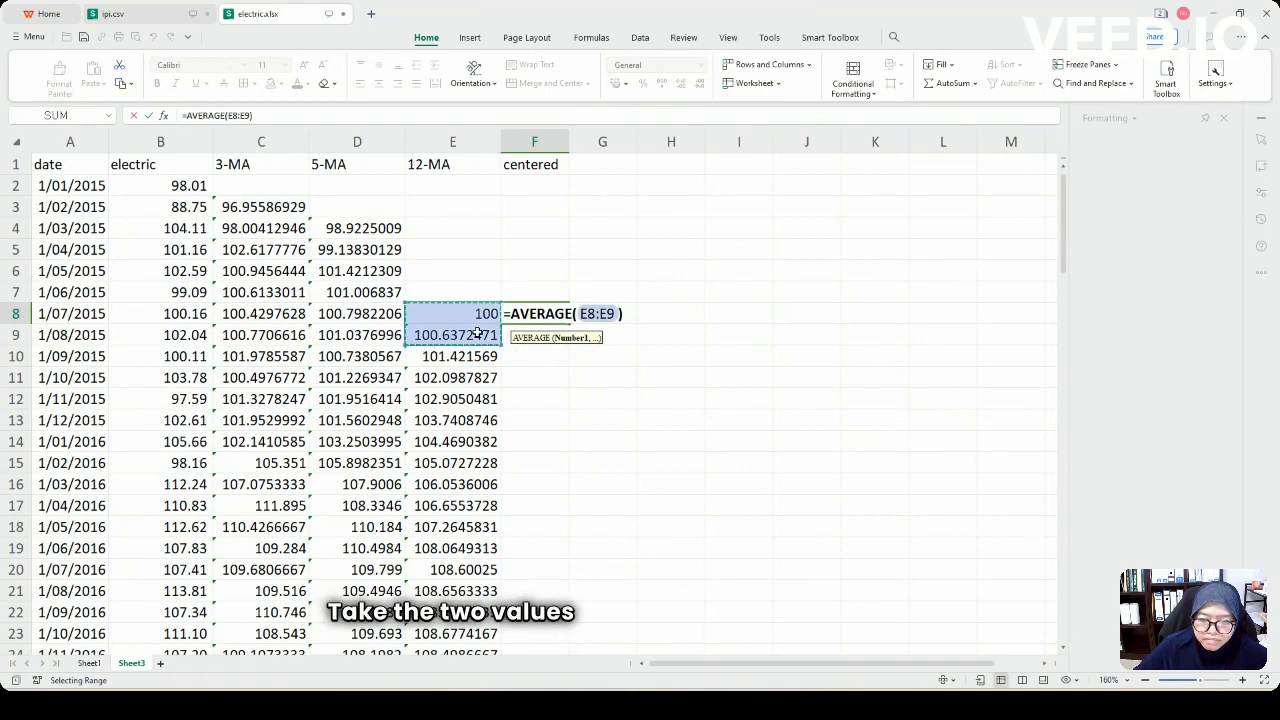
pyautogui.press('Return')
pyautogui.click(575, 312)
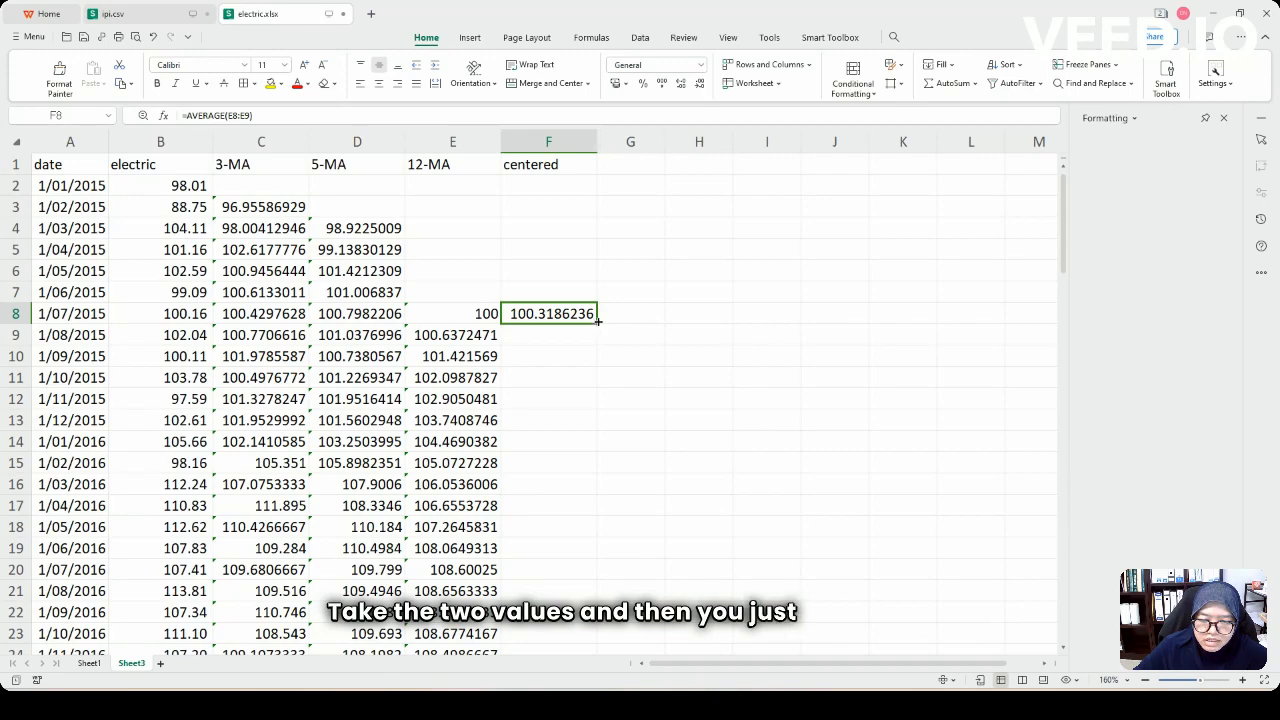
pyautogui.doubleClick(597, 321)
# Clear the division errors in cells F105:F109 and the last value in F104 of the centered column
pyautogui.scroll(-6, 597, 321)
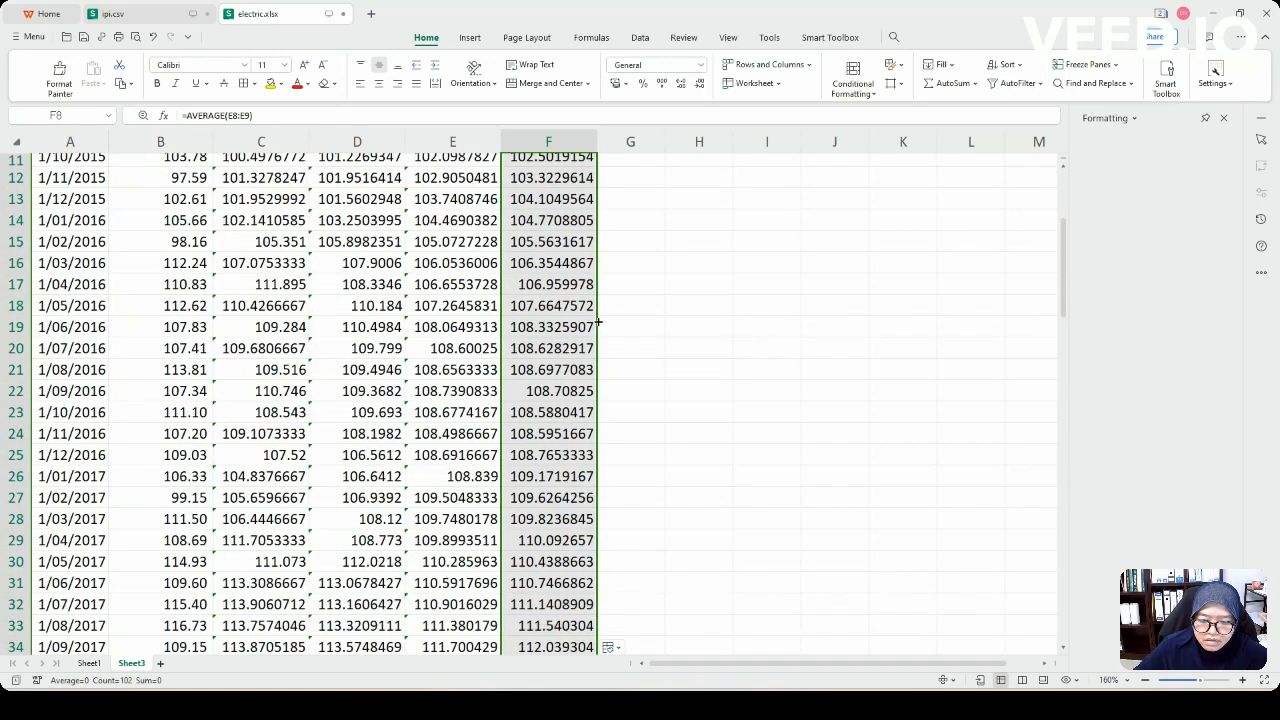
pyautogui.scroll(-12, 598, 324)
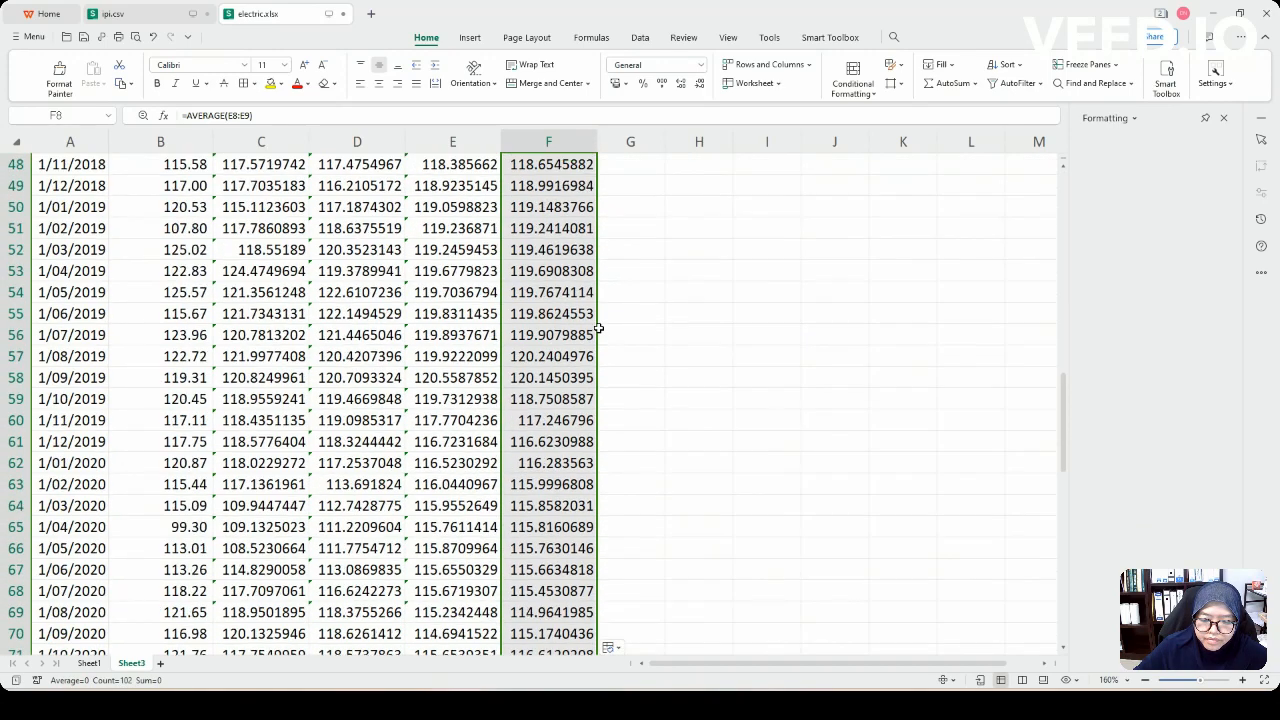
pyautogui.scroll(-12, 598, 328)
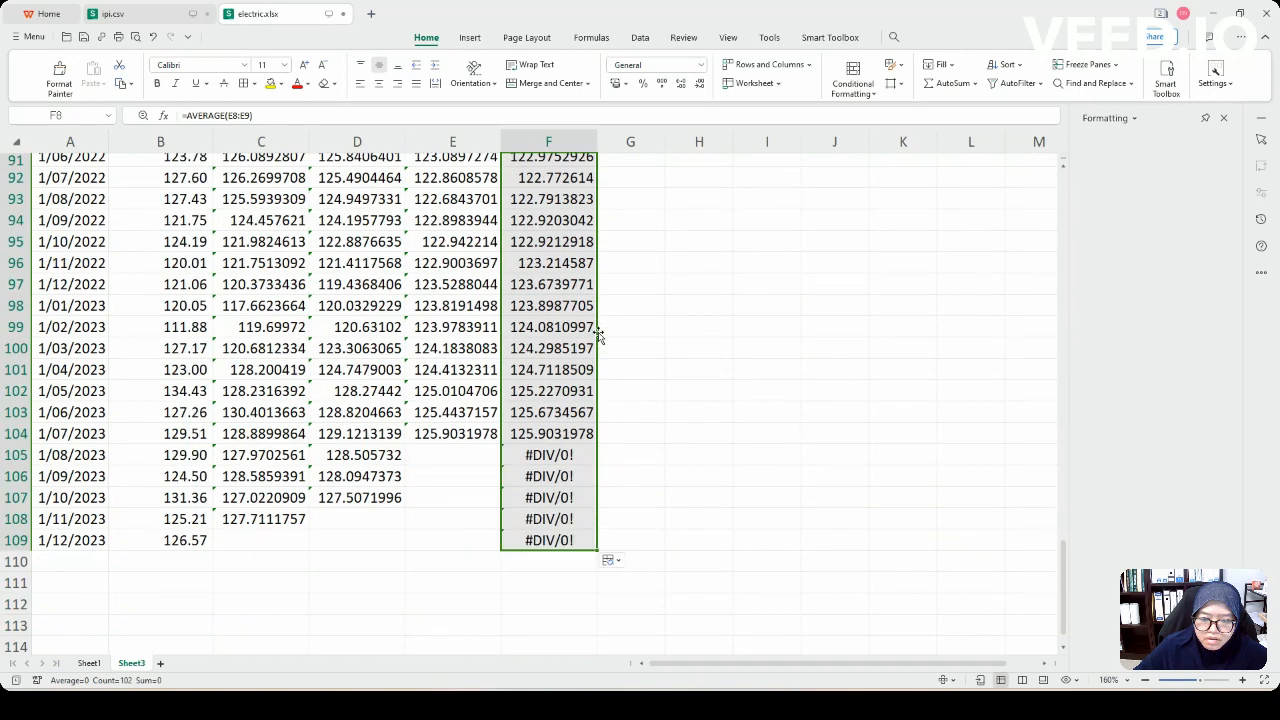
pyautogui.click(547, 518)
pyautogui.moveTo(550, 455); pyautogui.dragTo(553, 540)
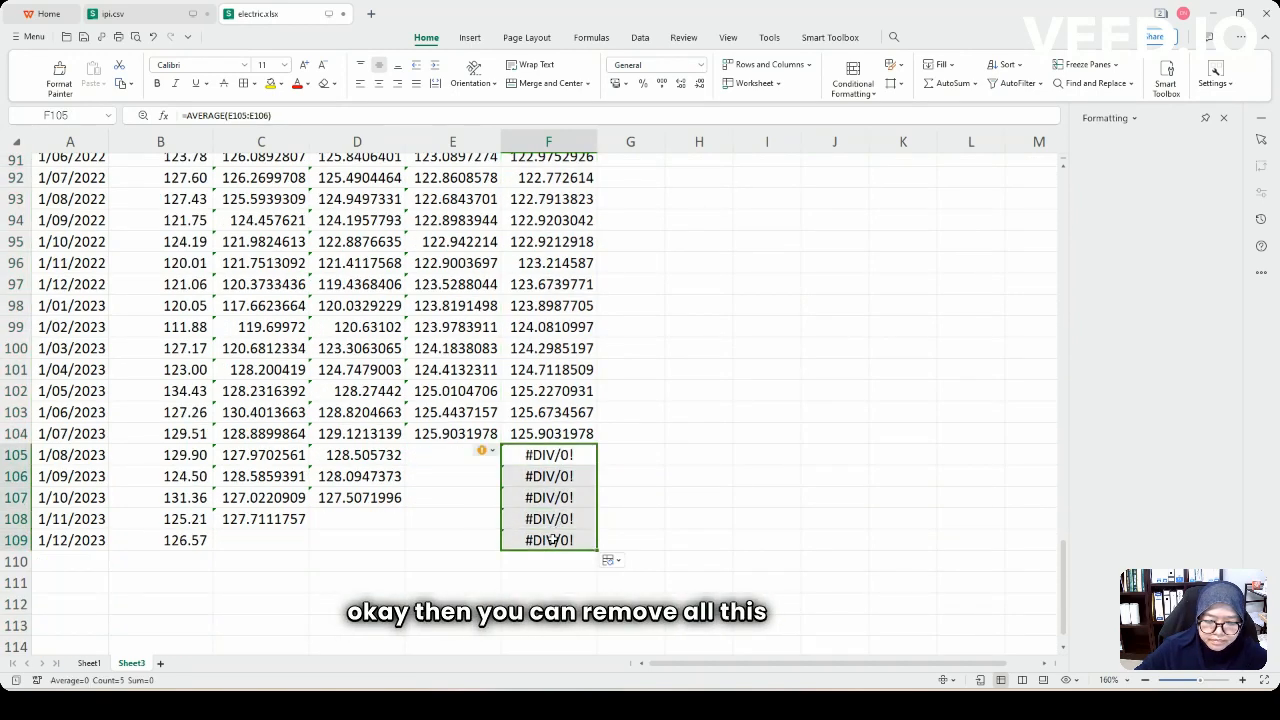
pyautogui.press('Delete')
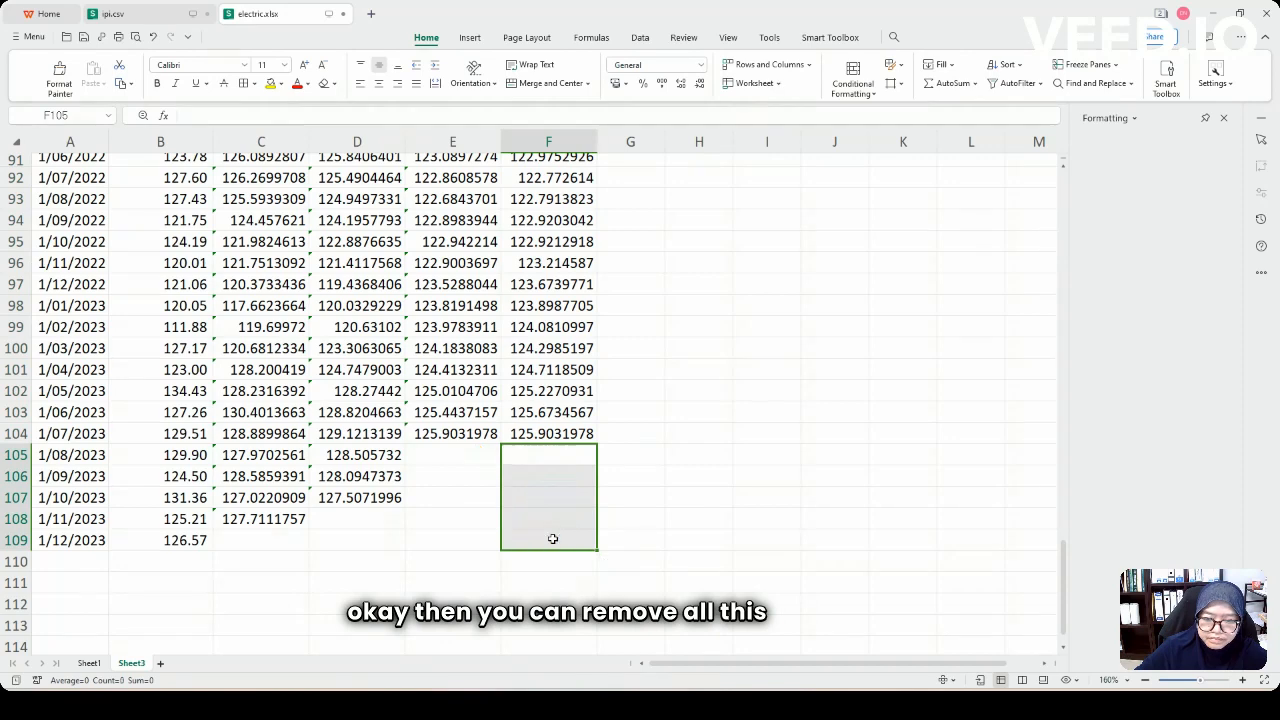
pyautogui.click(581, 433)
pyautogui.press('Delete')
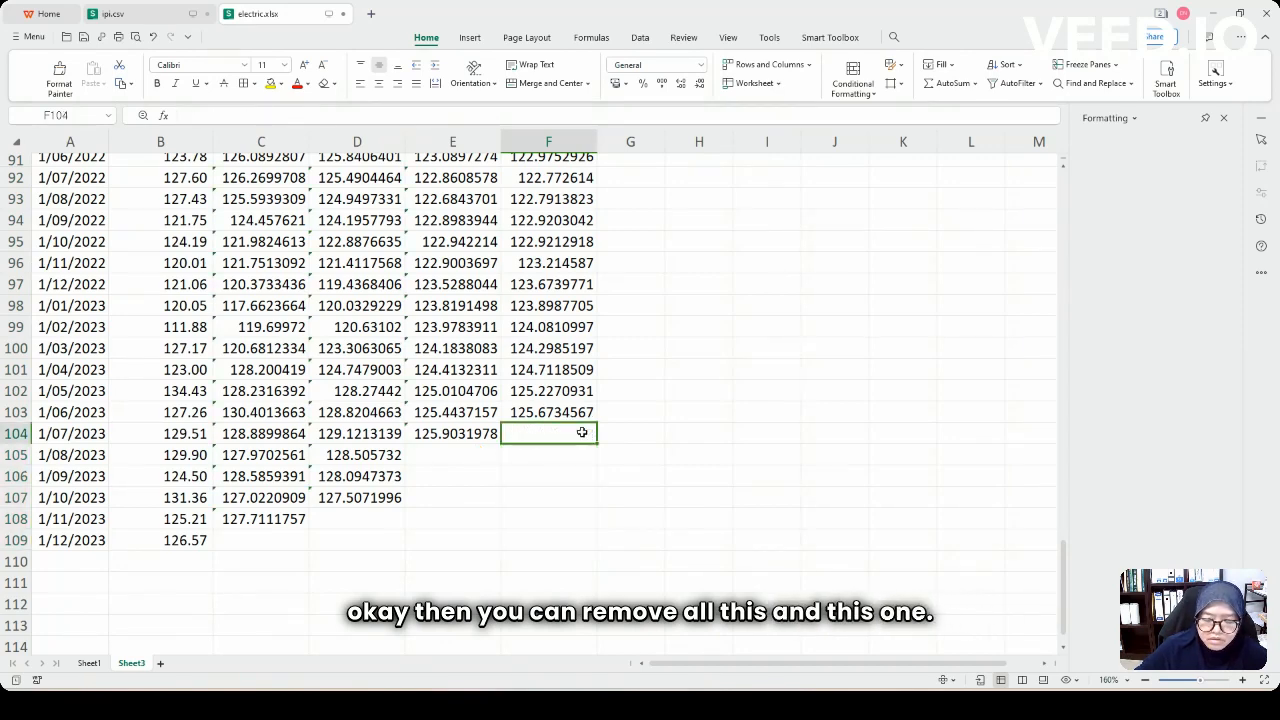
pyautogui.click(600, 497)
pyautogui.scroll(15, 598, 497)
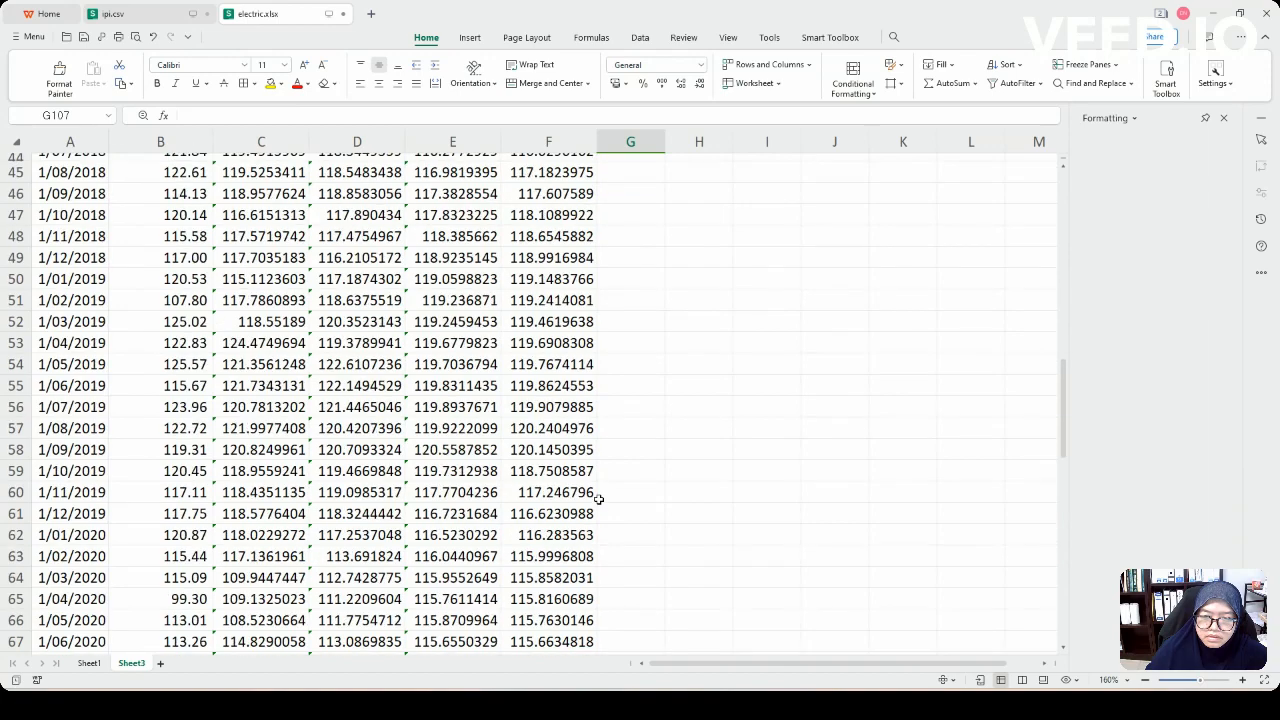
pyautogui.scroll(14, 598, 498)
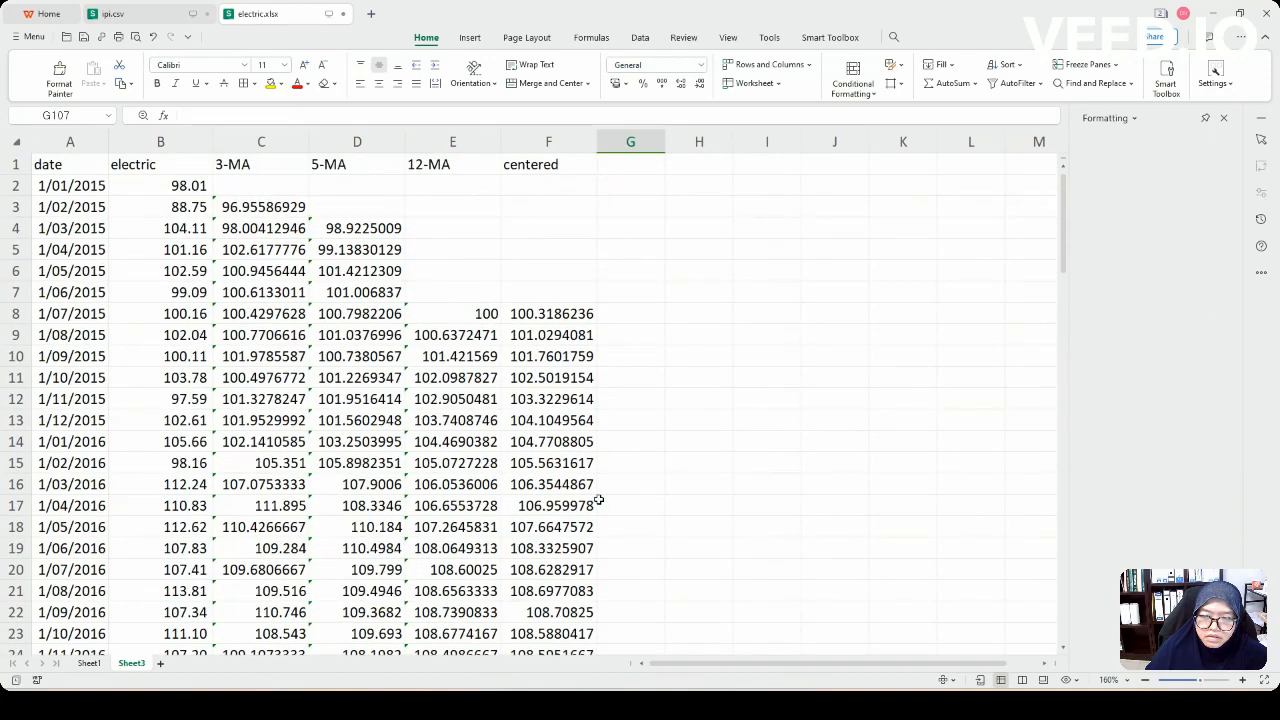